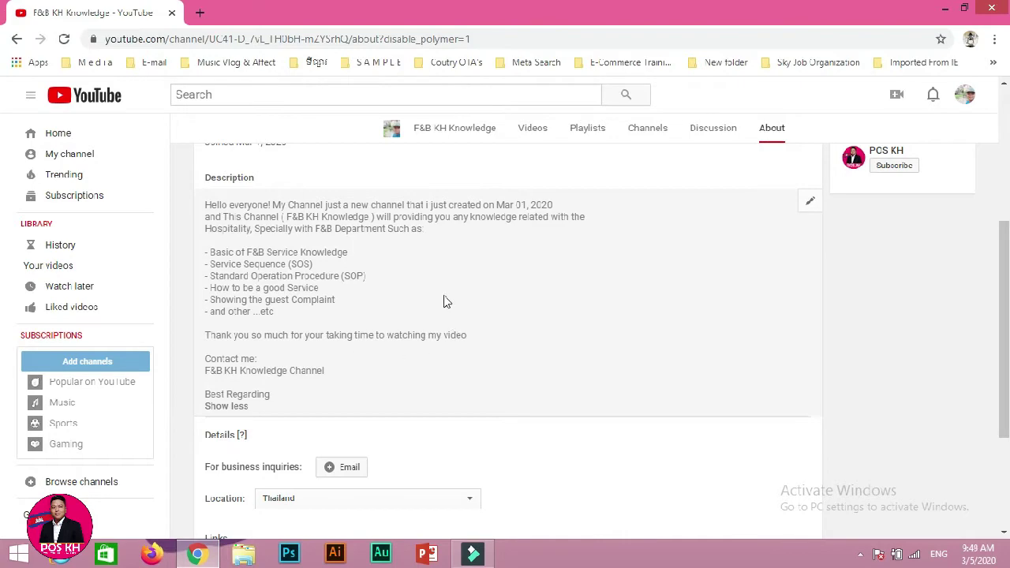
# Step: Return to the channel's home page, start a video upload and open the file chooser
pyautogui.scroll(2, 766, 308)
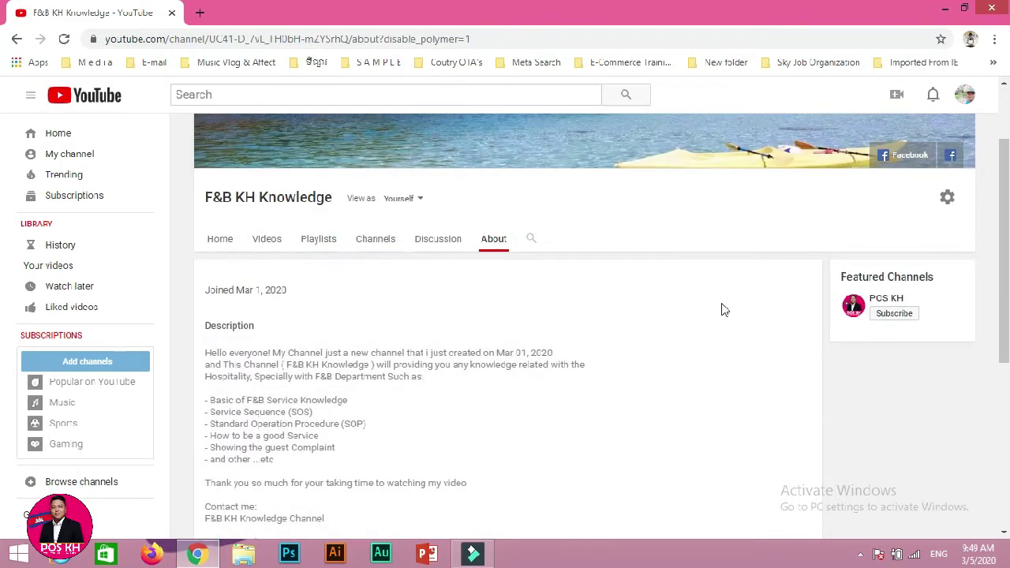
pyautogui.scroll(-3, 715, 297)
pyautogui.scroll(4, 708, 302)
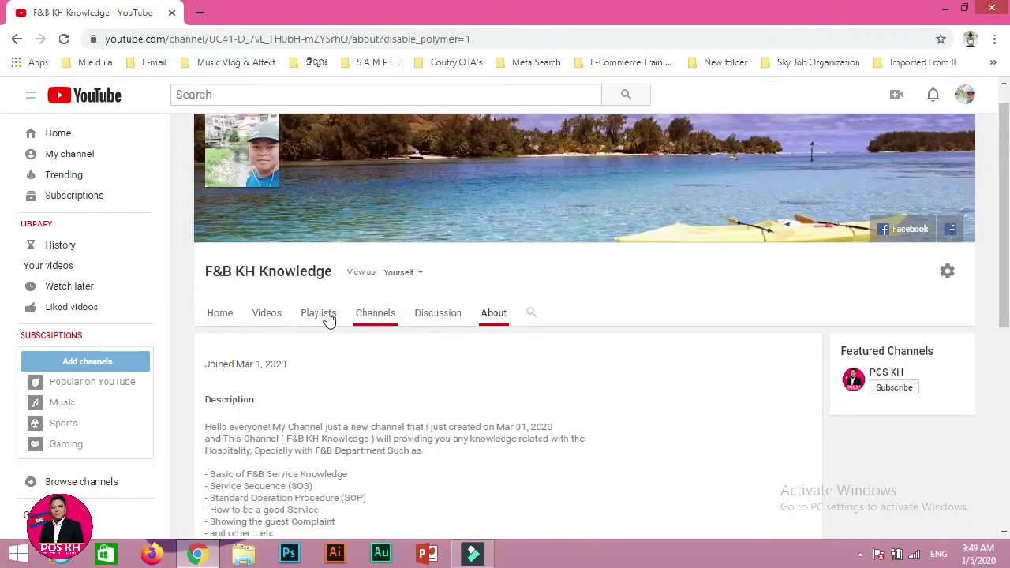
pyautogui.click(222, 315)
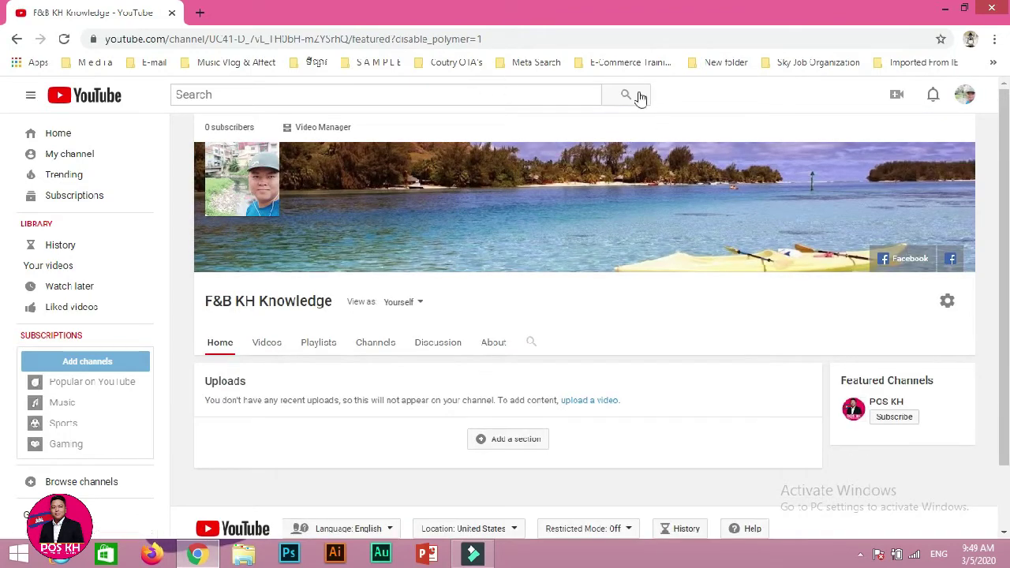
pyautogui.click(898, 99)
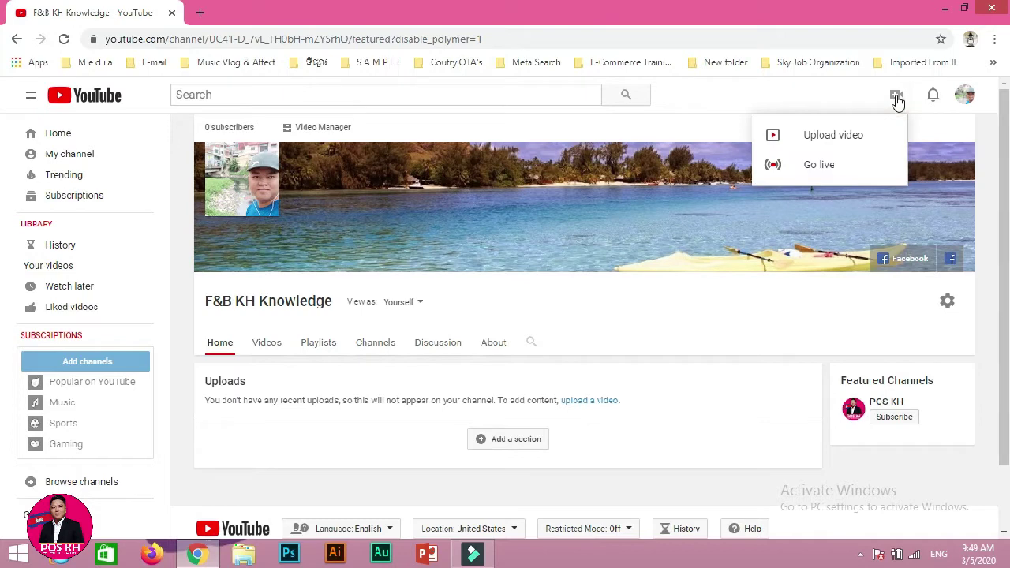
pyautogui.click(839, 139)
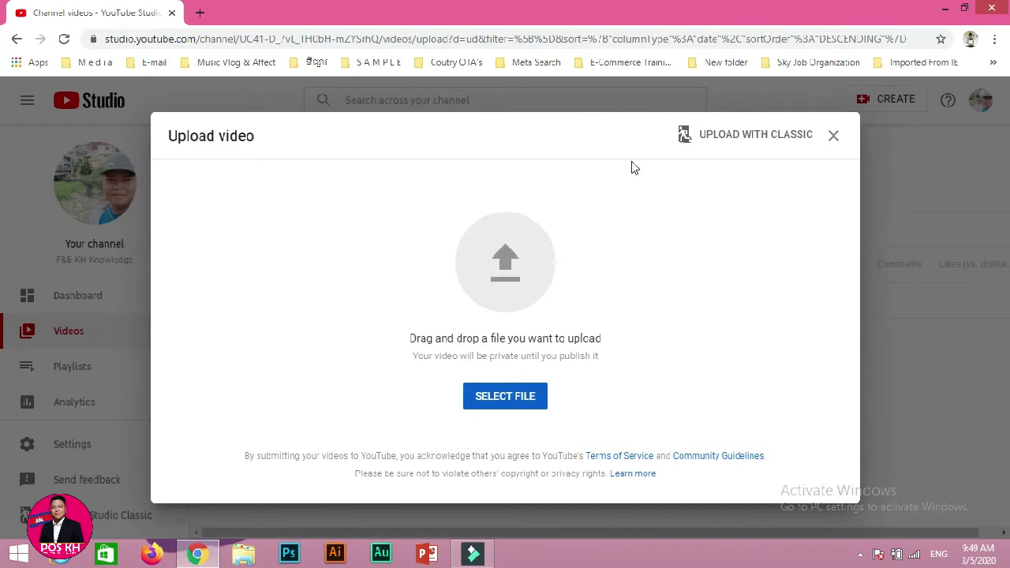
pyautogui.click(517, 250)
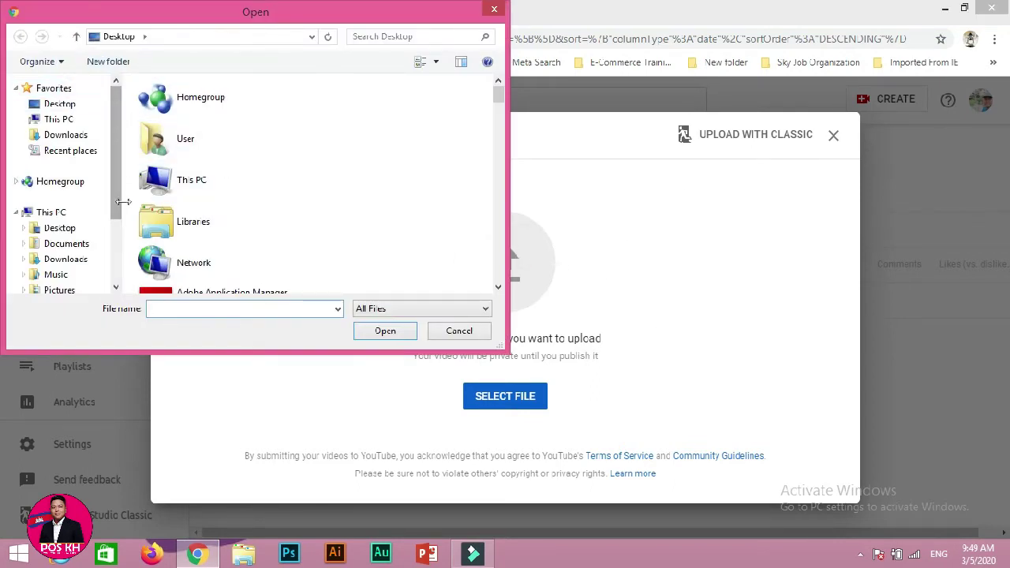
pyautogui.click(68, 105)
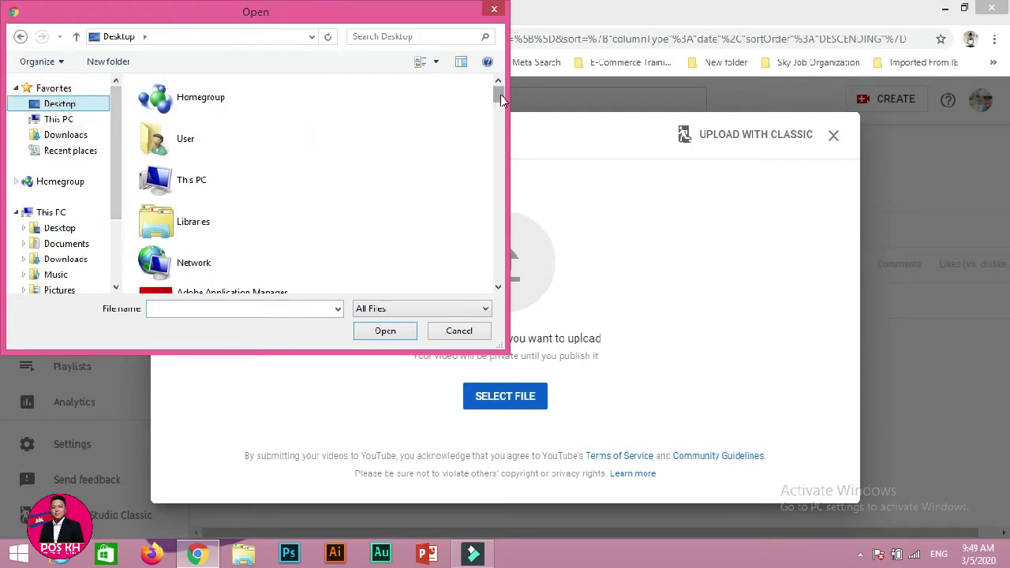
pyautogui.moveTo(500, 96); pyautogui.dragTo(505, 148)
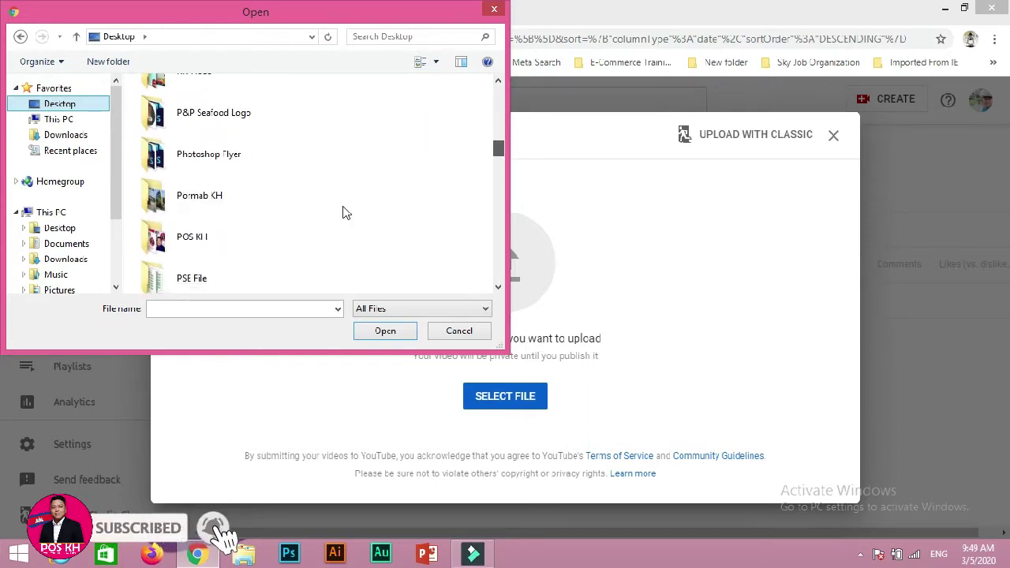
pyautogui.click(230, 230)
pyautogui.doubleClick(231, 236)
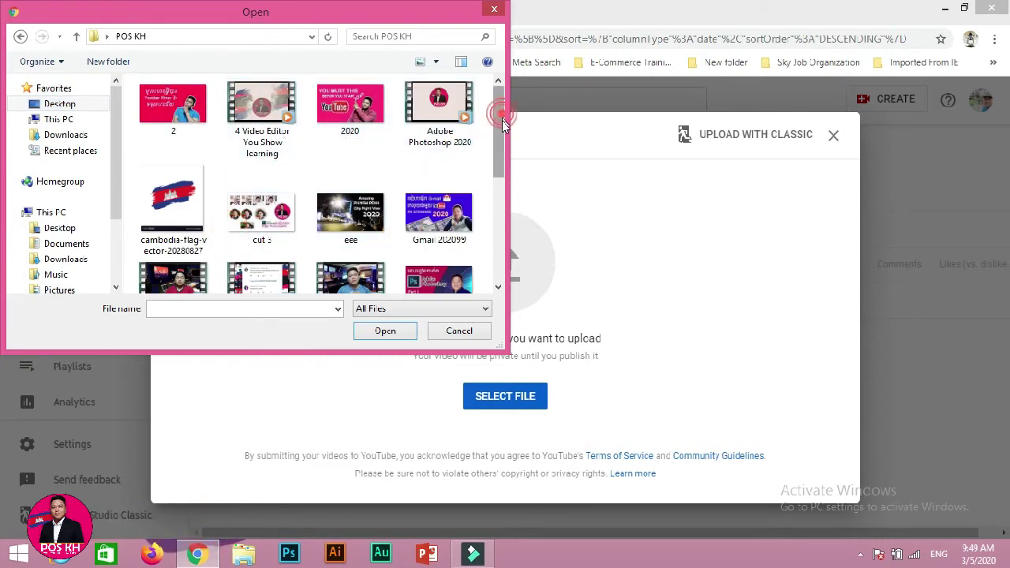
pyautogui.moveTo(502, 114); pyautogui.dragTo(502, 212)
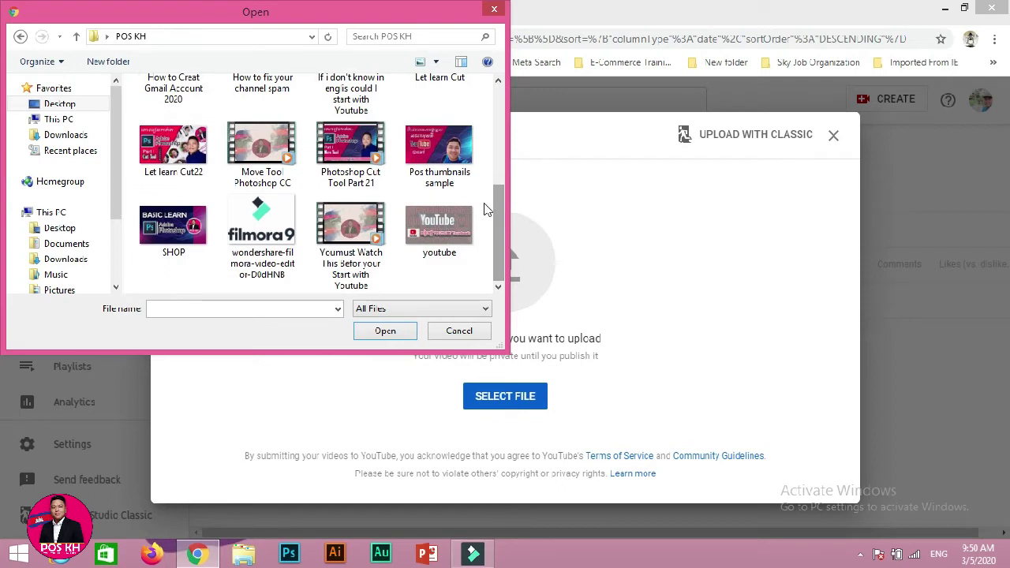
pyautogui.click(71, 104)
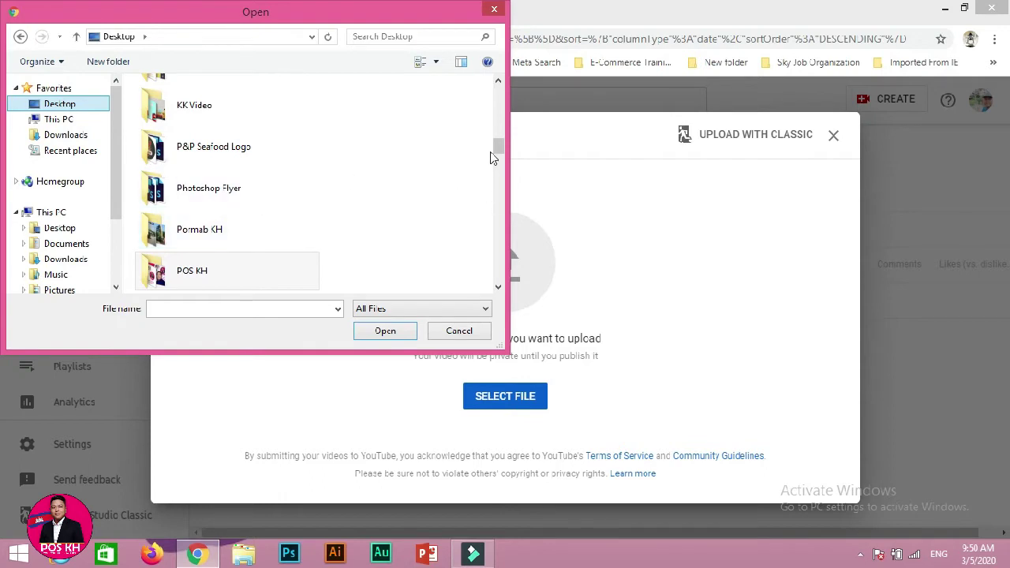
# Step: Upload the video file Pormabkh Best Intro from the Desktop folder
pyautogui.moveTo(498, 153); pyautogui.dragTo(505, 248)
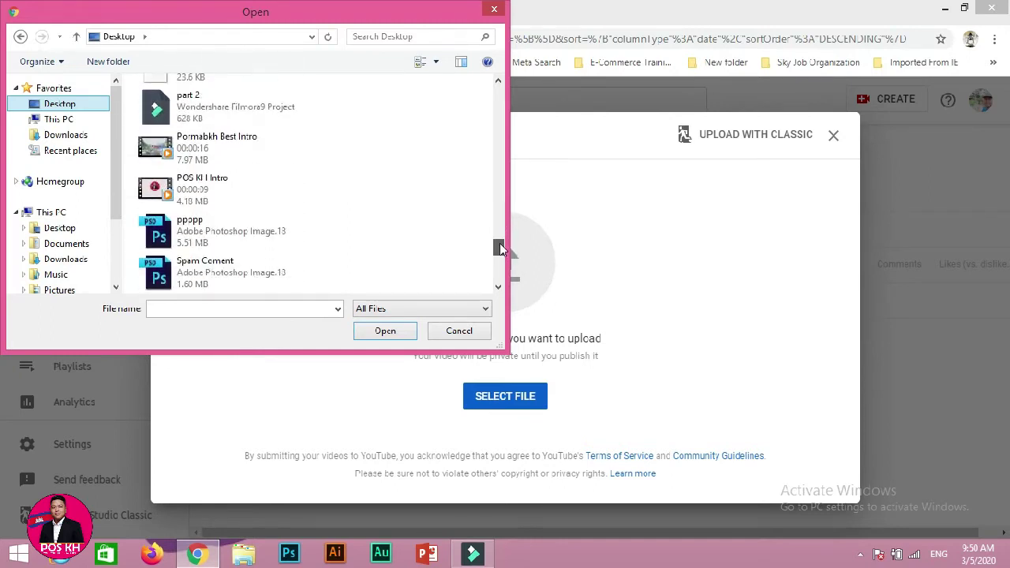
pyautogui.click(244, 154)
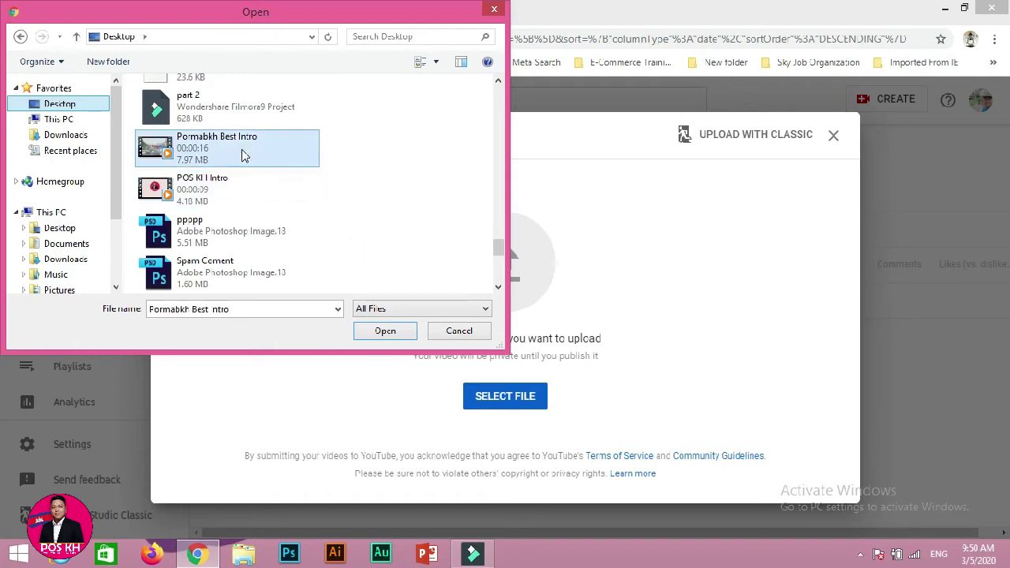
pyautogui.click(382, 331)
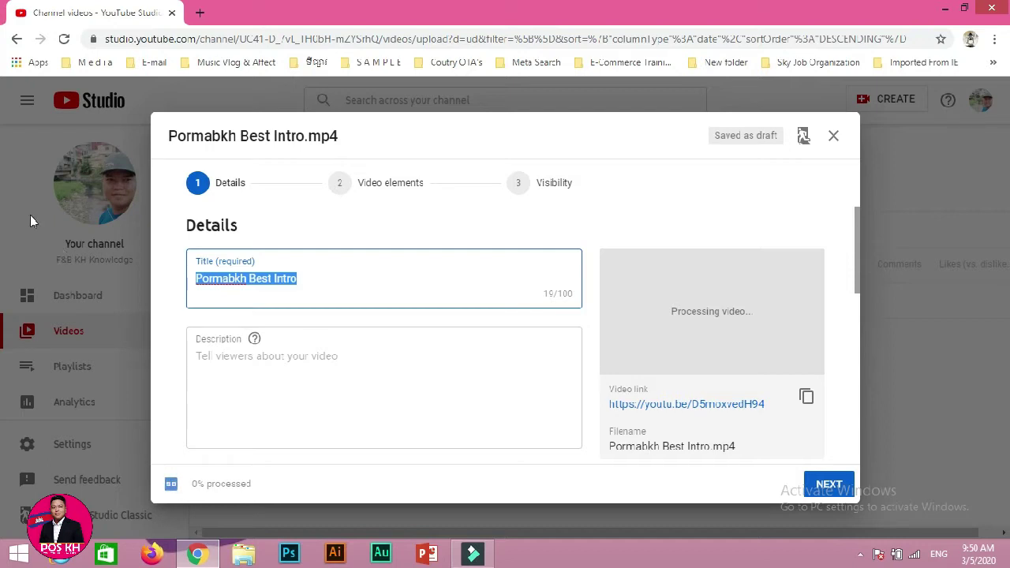
# Step: Clear the default title of the uploaded video
pyautogui.click(332, 276)
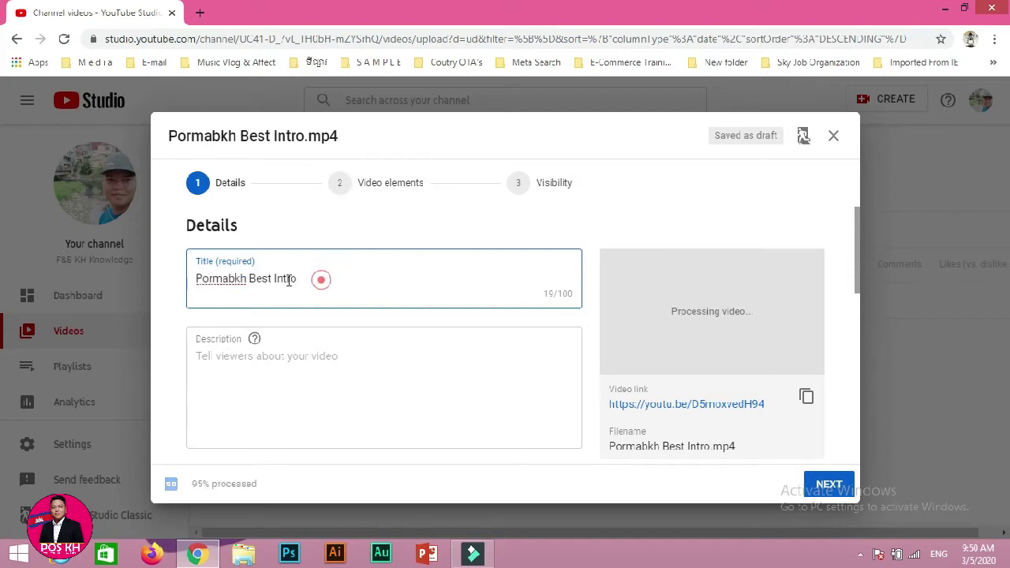
pyautogui.moveTo(289, 281); pyautogui.dragTo(185, 288)
pyautogui.press('BackSpace')
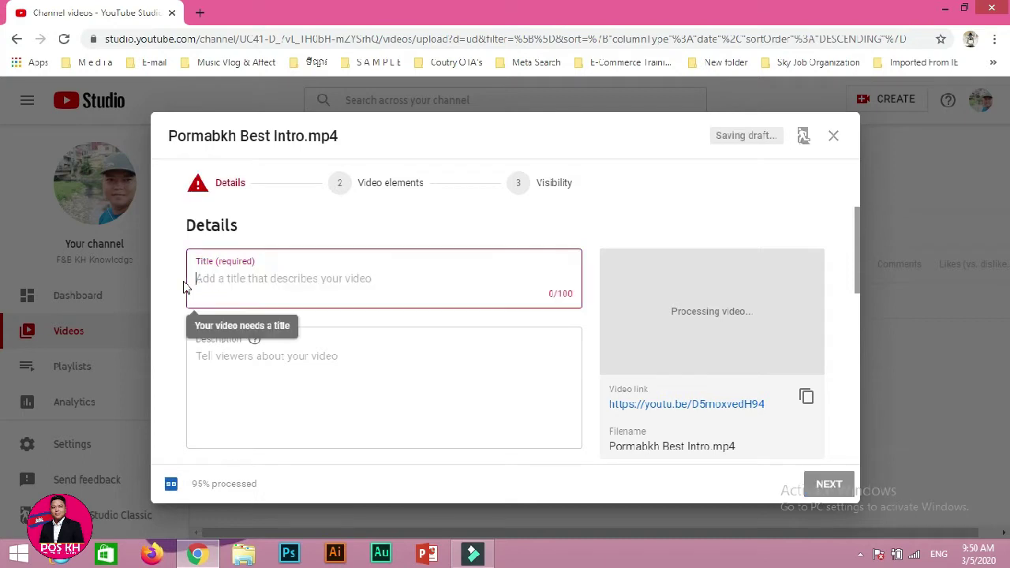
pyautogui.click(256, 281)
pyautogui.click(275, 274)
pyautogui.write('cffq')
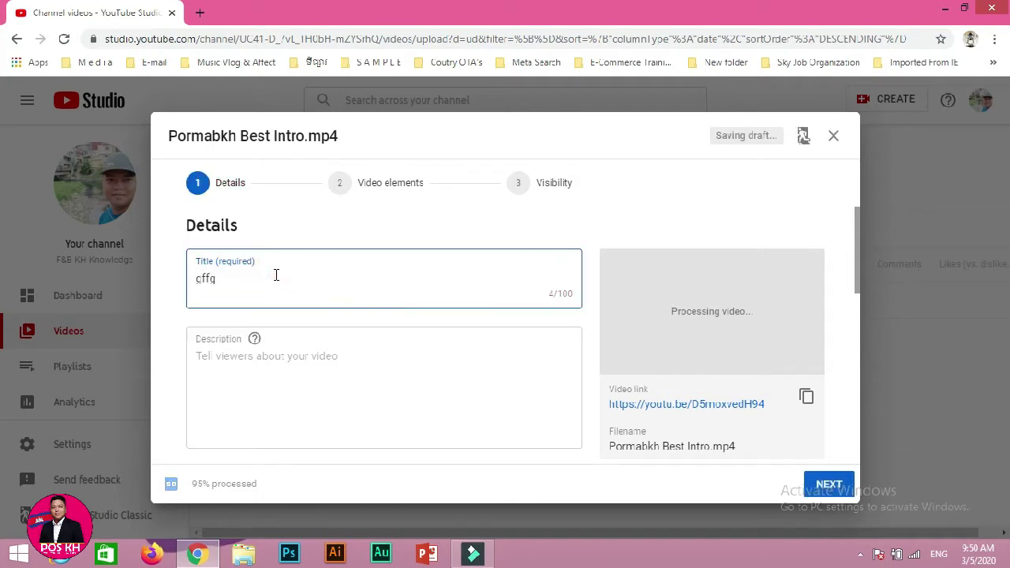
pyautogui.click(226, 282)
pyautogui.press('BackSpace')
pyautogui.press('BackSpace')
pyautogui.press('BackSpace')
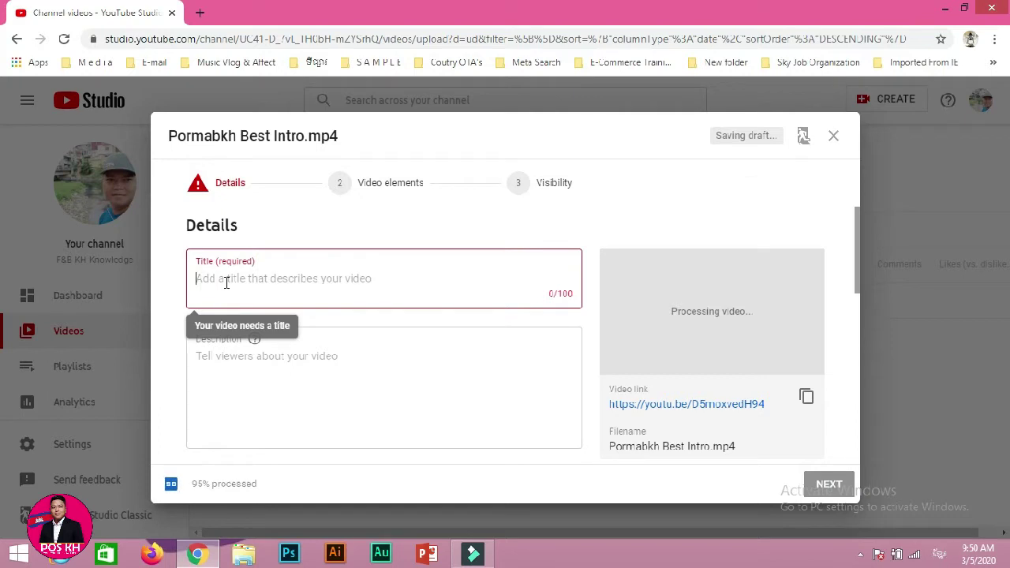
# Step: Enter the Khmer title "វីដេអូក្បាលដំបូង" for the uploaded video
pyautogui.write('ទិ')
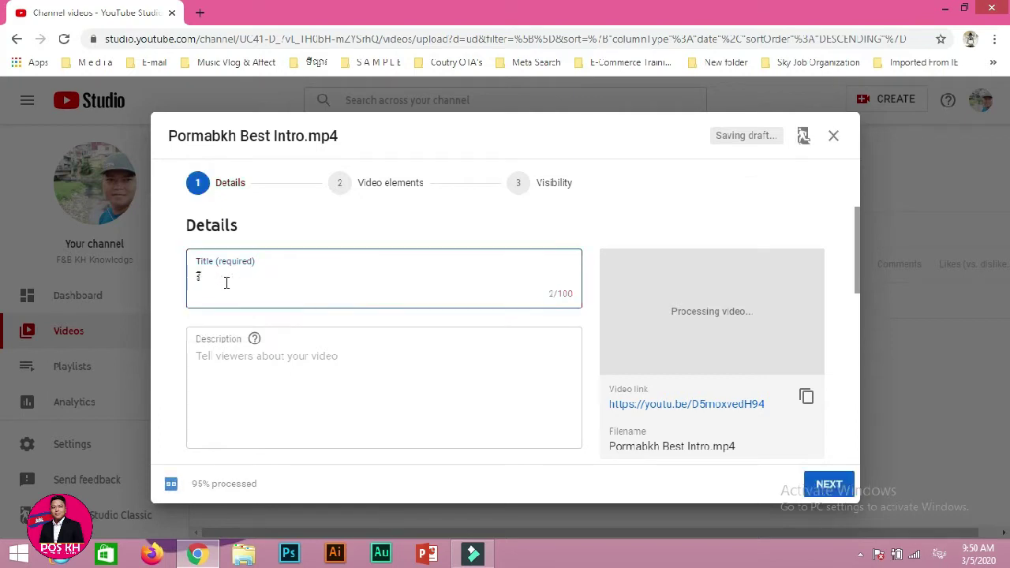
pyautogui.write('ន្នន')
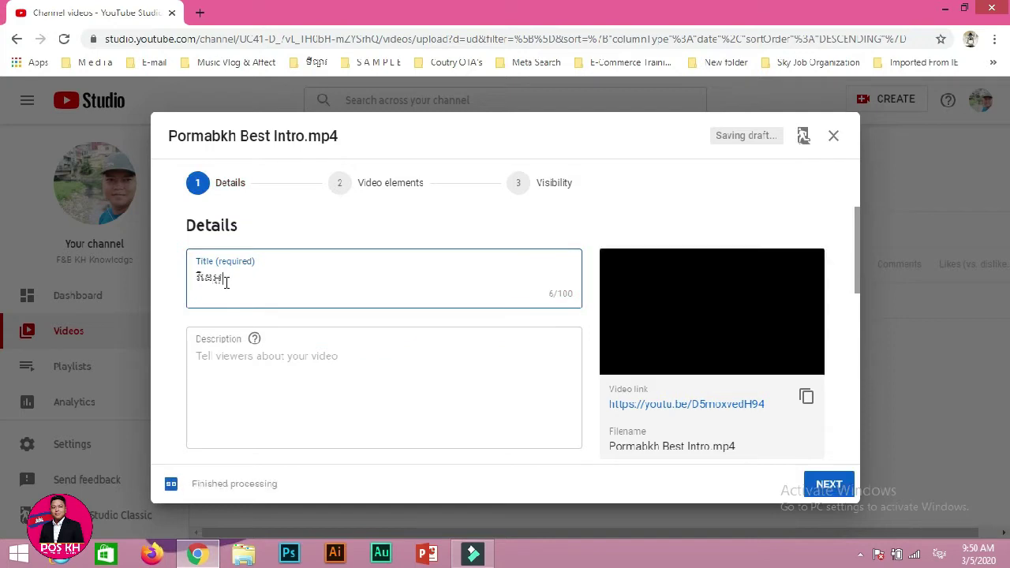
pyautogui.write('ក្បាល')
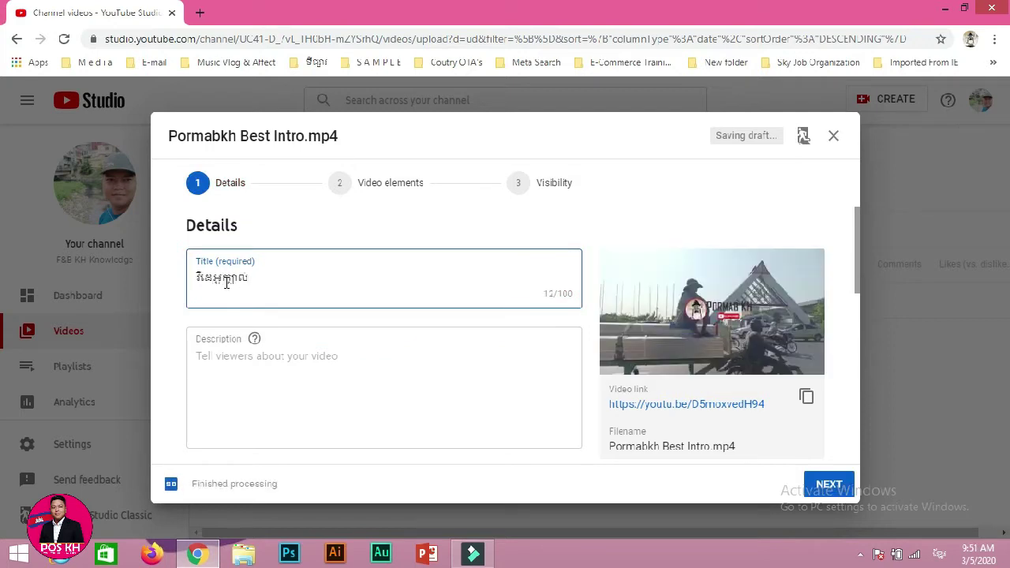
pyautogui.write('បូង')
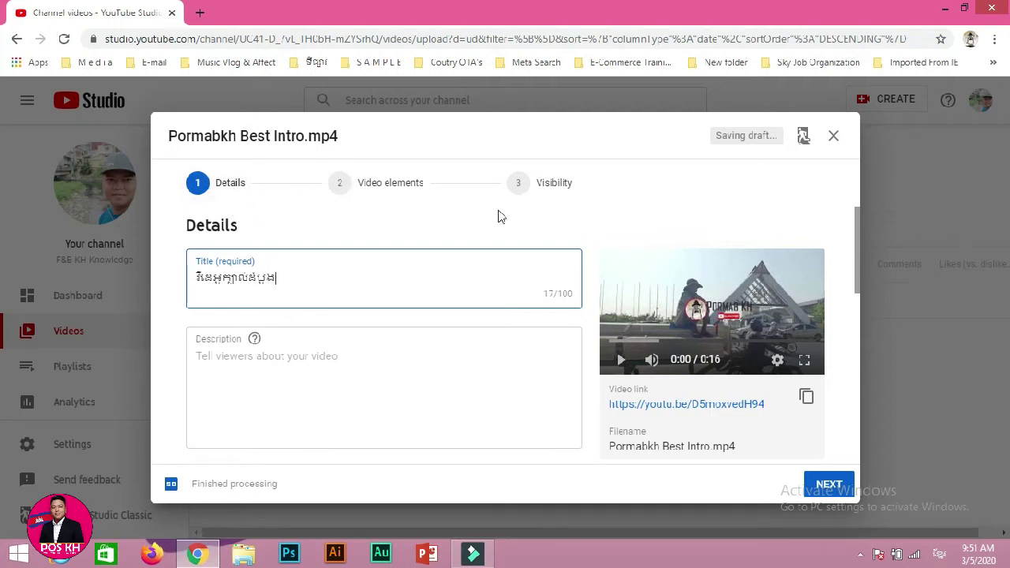
pyautogui.click(229, 183)
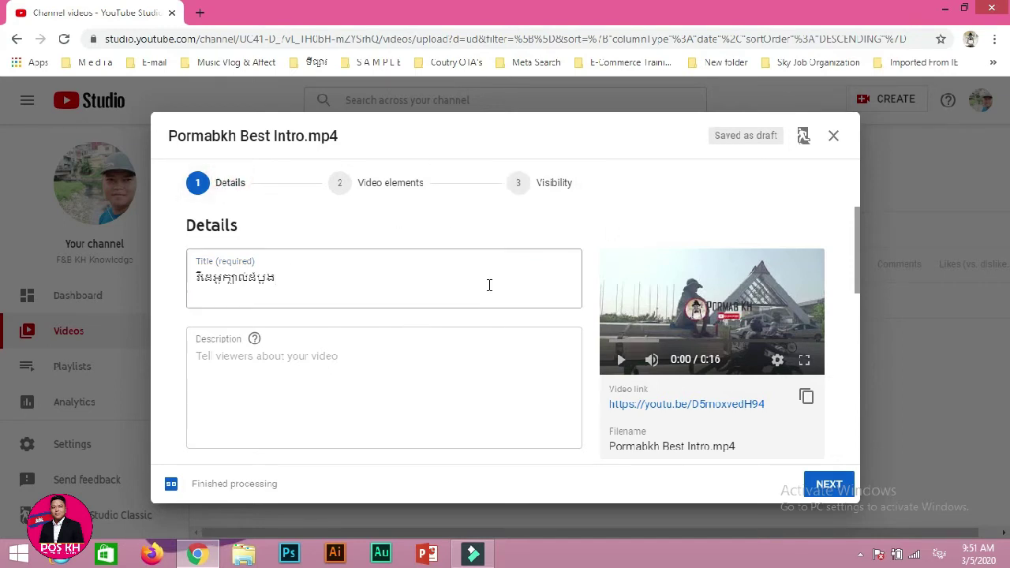
# Step: Review the title and description fields in the video's details
pyautogui.scroll(-3, 384, 322)
pyautogui.scroll(3, 401, 331)
pyautogui.click(305, 276)
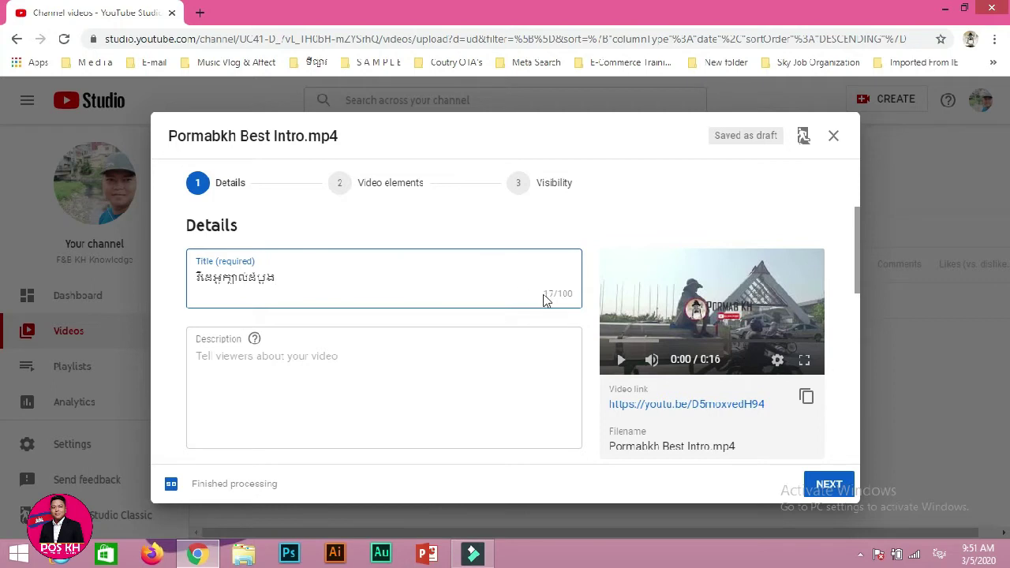
pyautogui.scroll(-1, 412, 302)
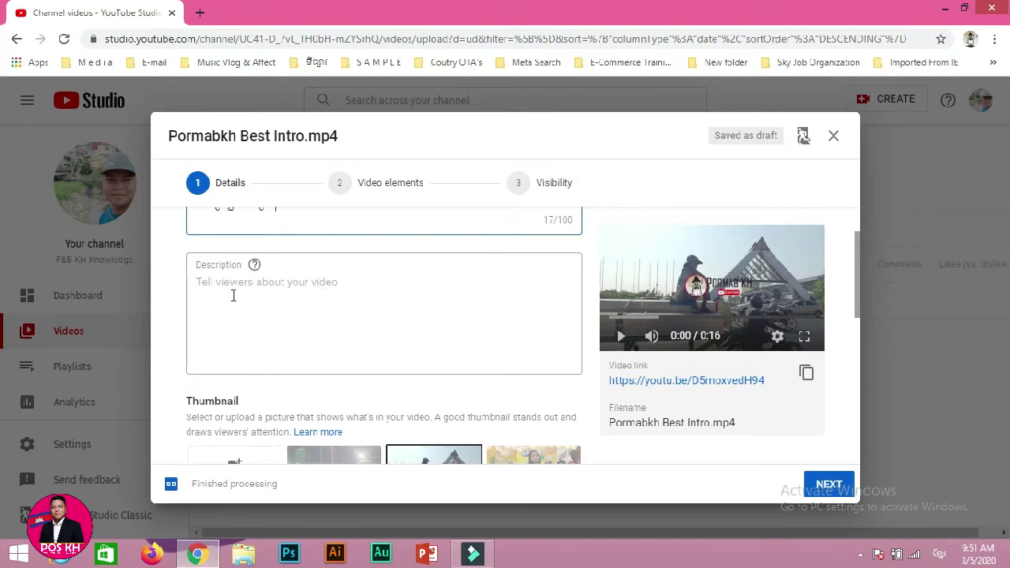
pyautogui.scroll(1, 308, 282)
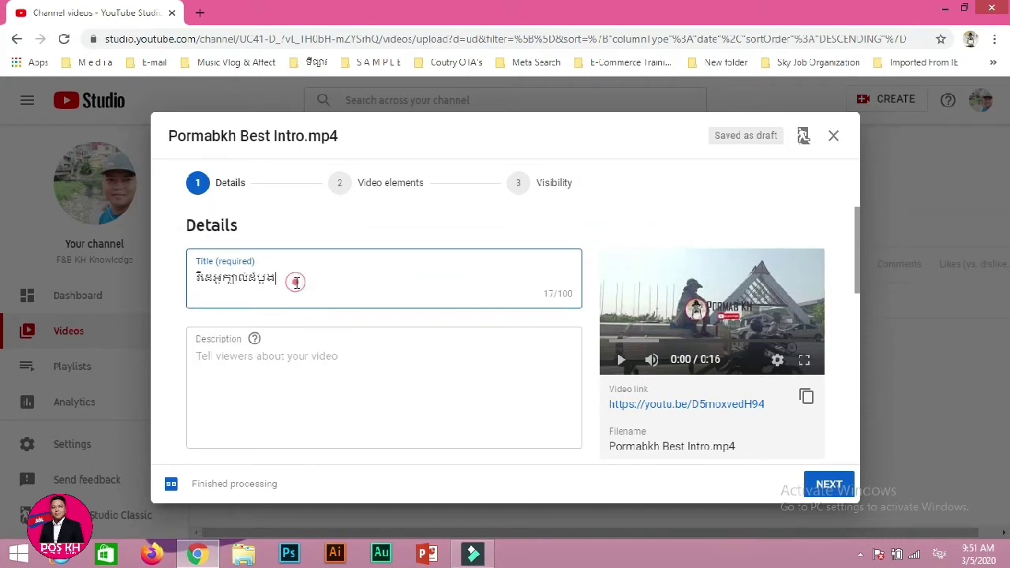
pyautogui.click(214, 357)
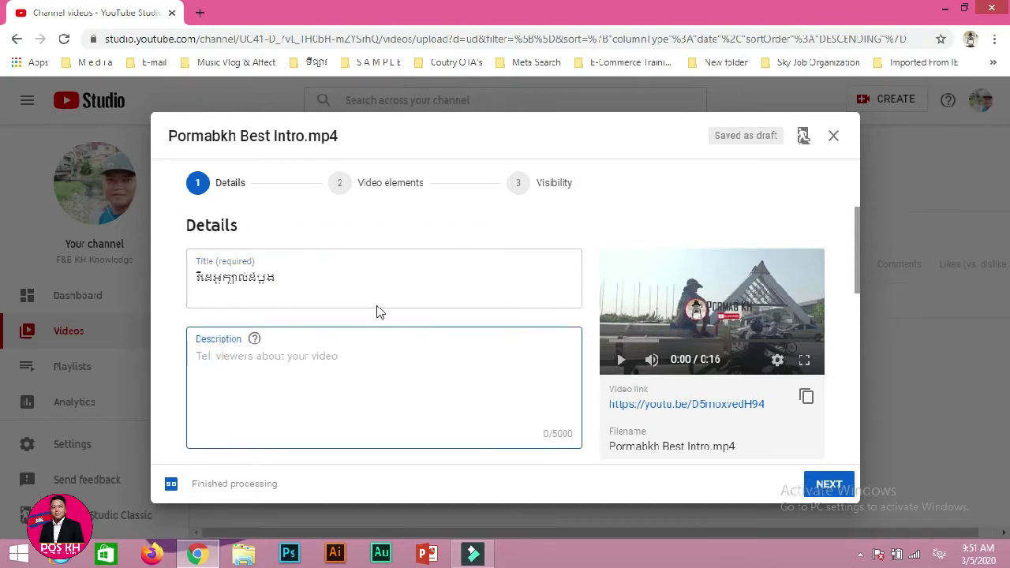
pyautogui.click(286, 279)
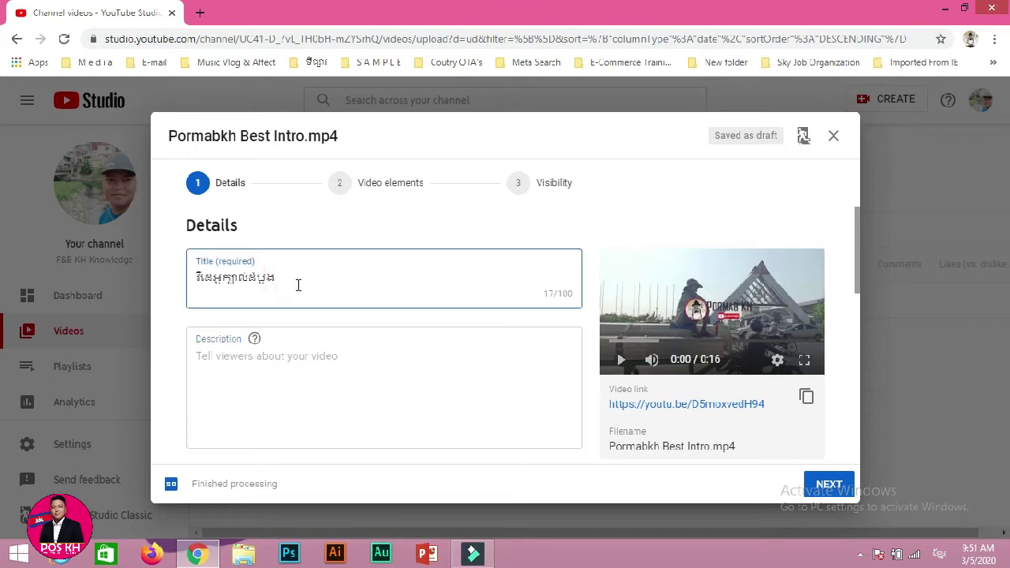
pyautogui.click(208, 357)
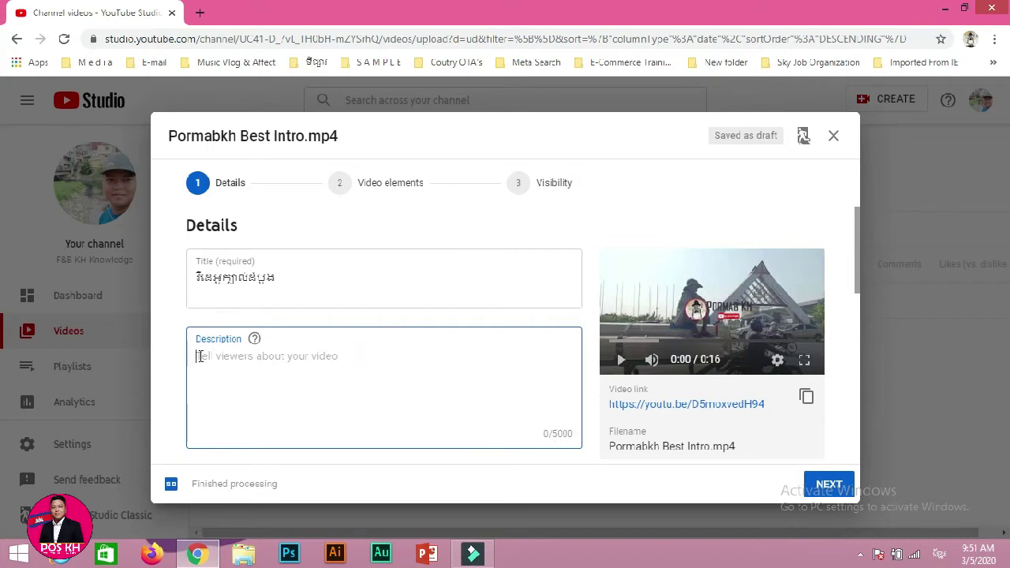
# Step: Upload the image Let learn Cut22 from the POS KH folder on the Desktop as the video's custom thumbnail
pyautogui.scroll(-2, 323, 355)
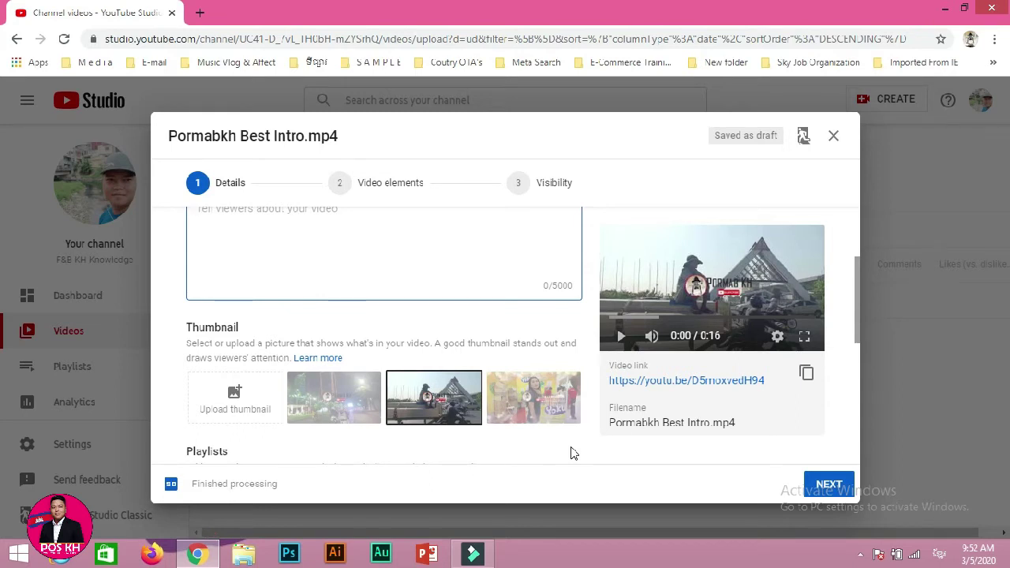
pyautogui.click(230, 406)
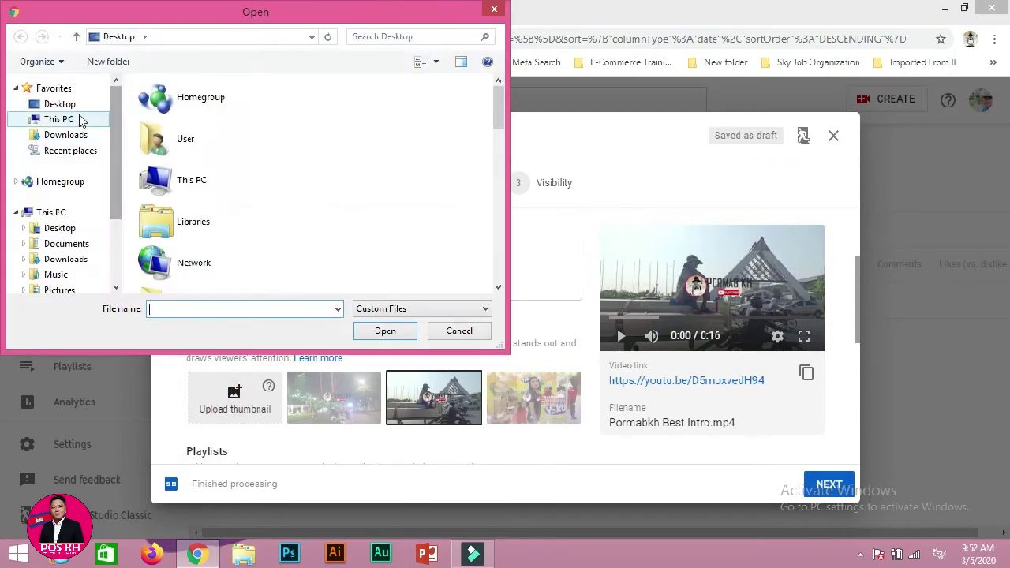
pyautogui.moveTo(498, 112); pyautogui.dragTo(502, 199)
pyautogui.doubleClick(234, 195)
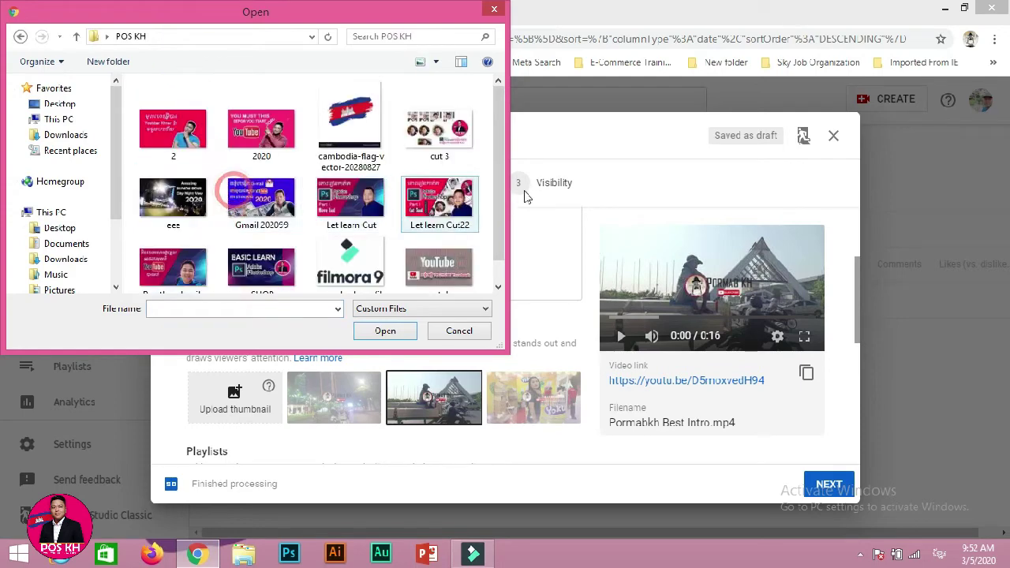
pyautogui.click(448, 202)
pyautogui.click(385, 331)
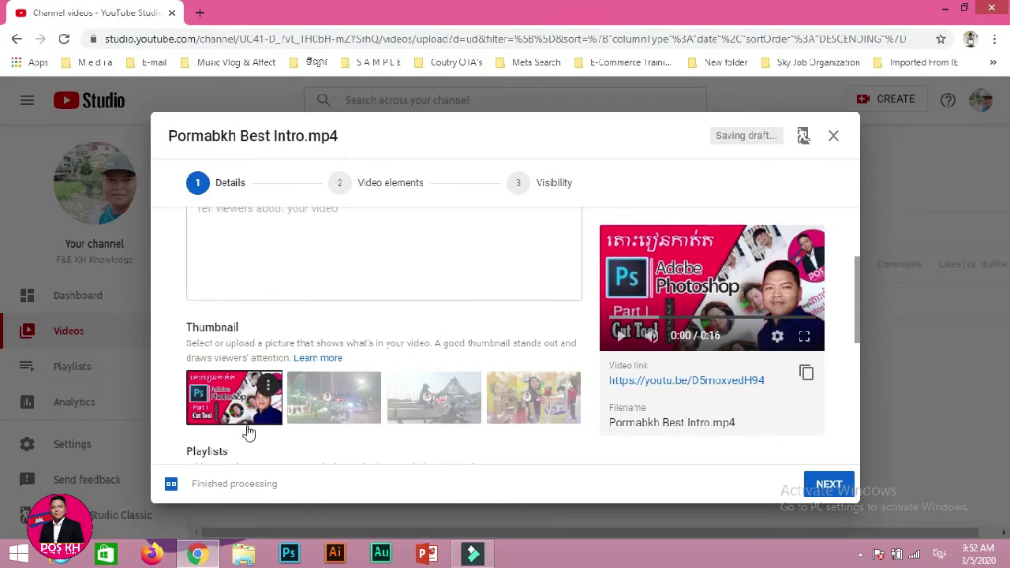
pyautogui.moveTo(261, 393)
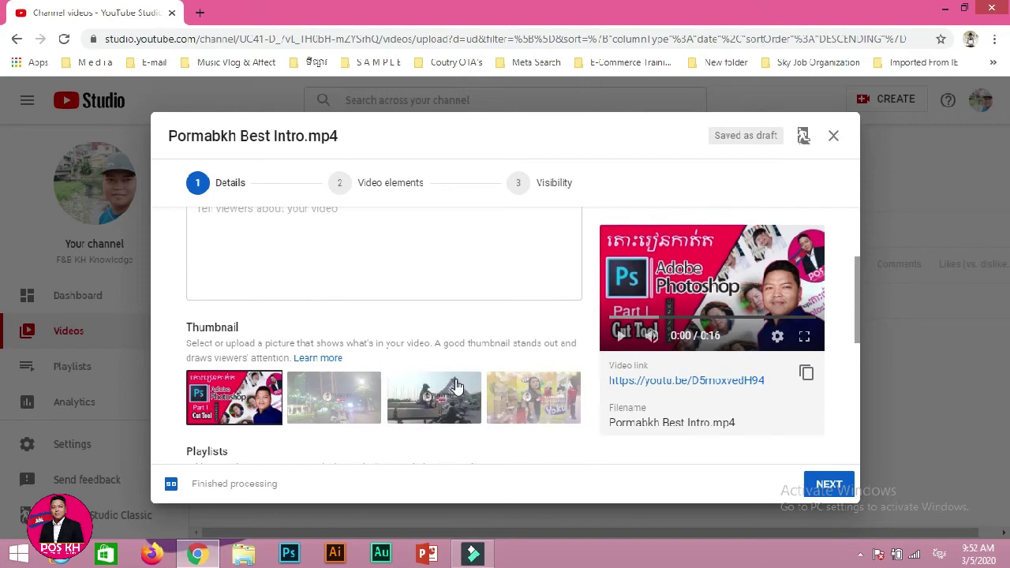
pyautogui.scroll(-2, 384, 326)
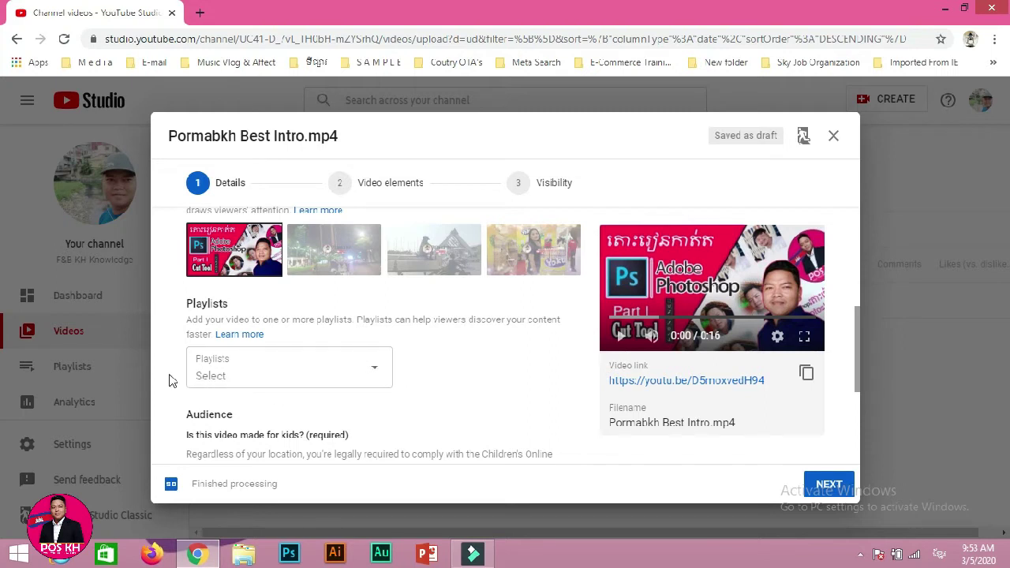
# Step: Check which playlists are available for the video and close the list without choosing any
pyautogui.click(361, 368)
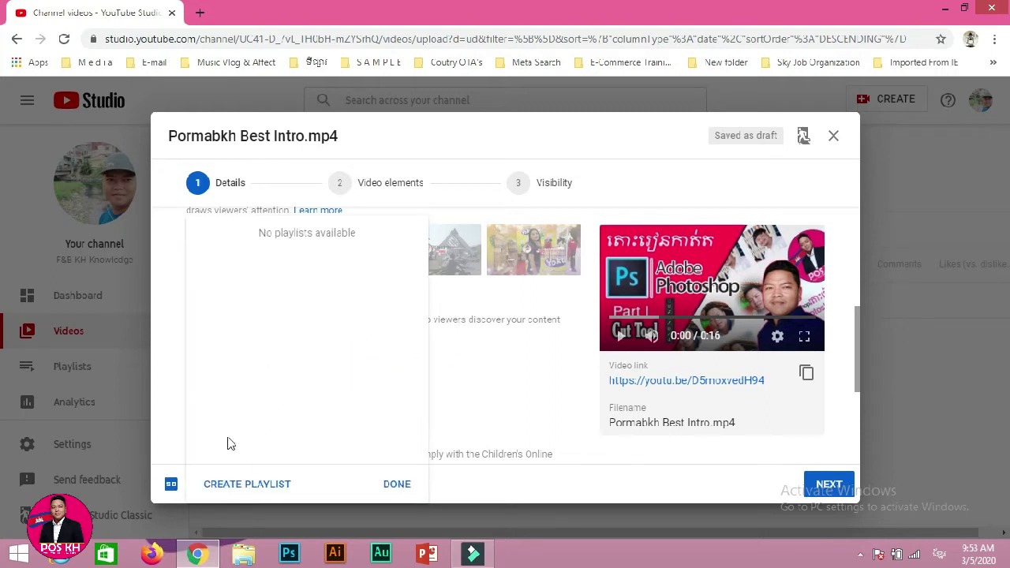
pyautogui.click(397, 485)
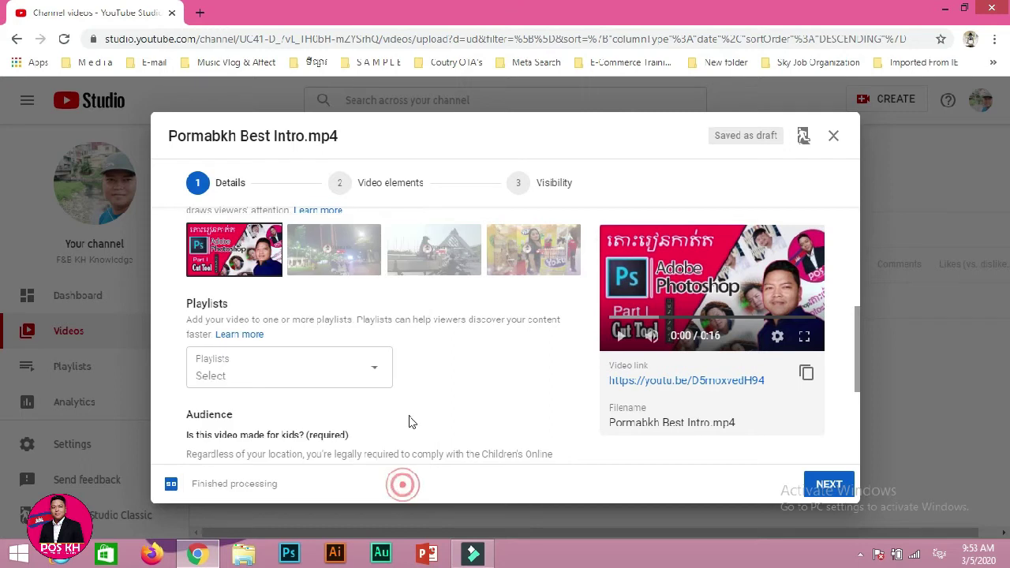
pyautogui.click(376, 372)
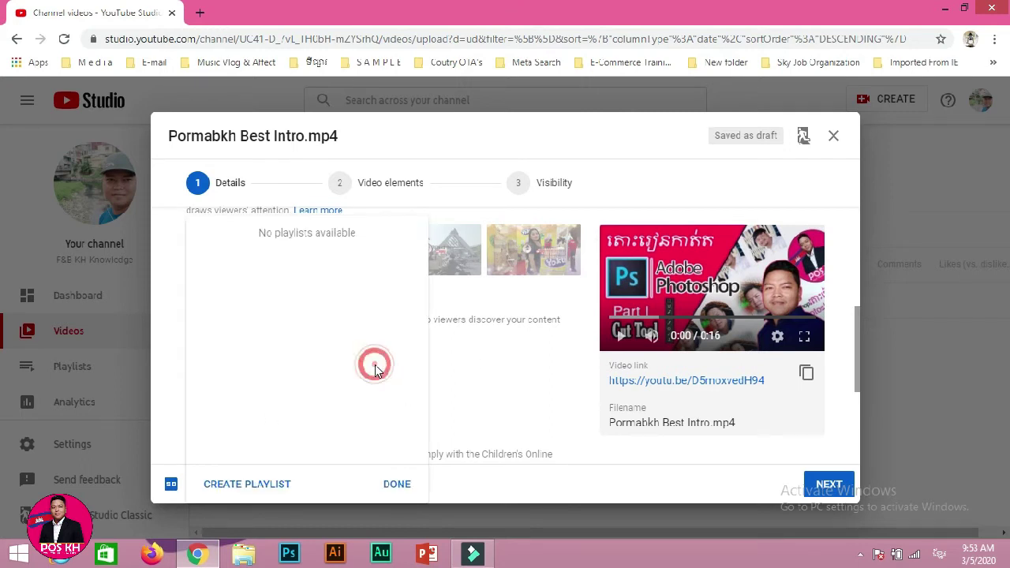
pyautogui.click(395, 484)
# Step: Expand the additional options in the video's details, below the audience settings
pyautogui.scroll(-3, 476, 348)
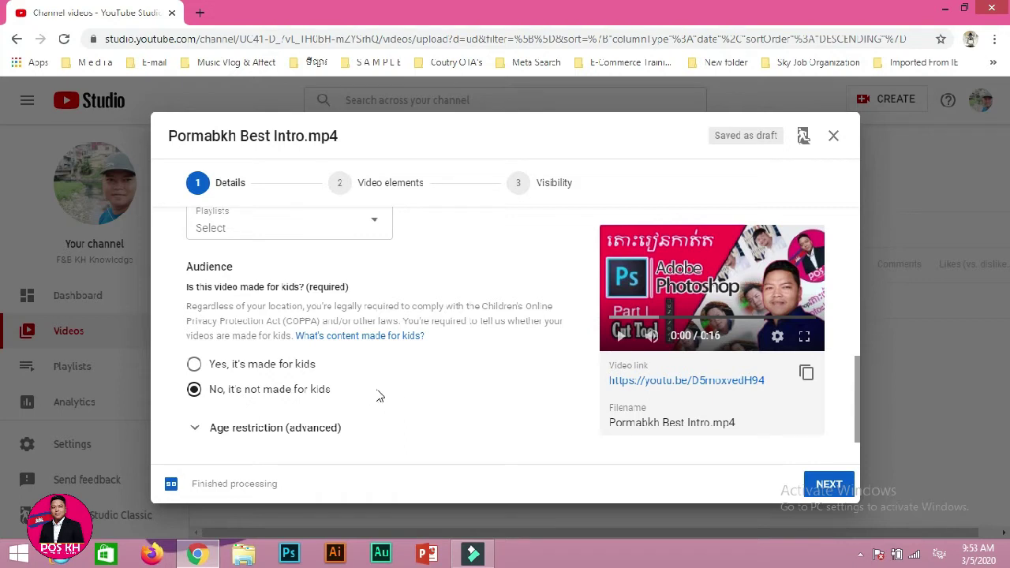
pyautogui.scroll(-2, 409, 383)
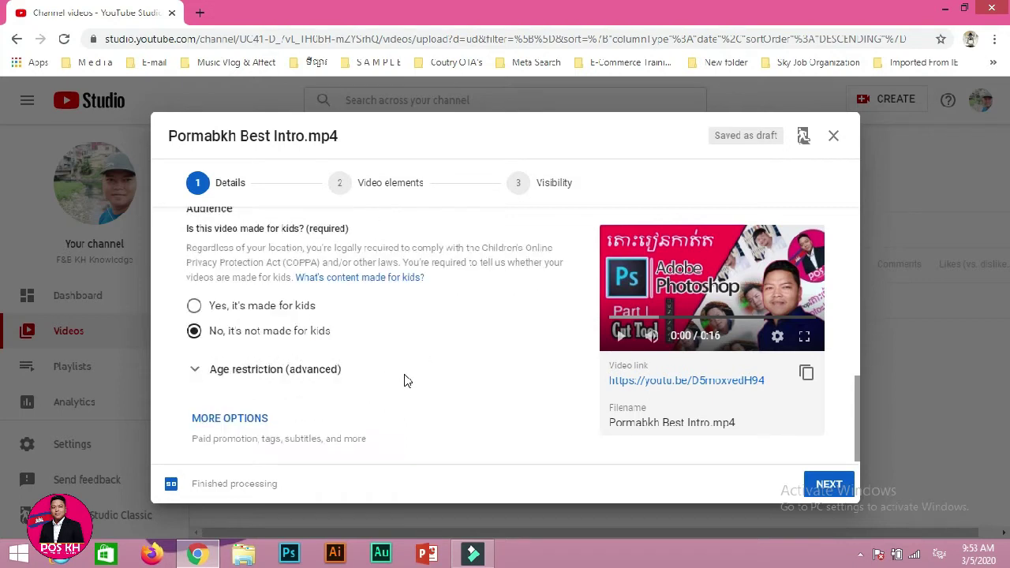
pyautogui.click(236, 415)
pyautogui.scroll(-2, 371, 359)
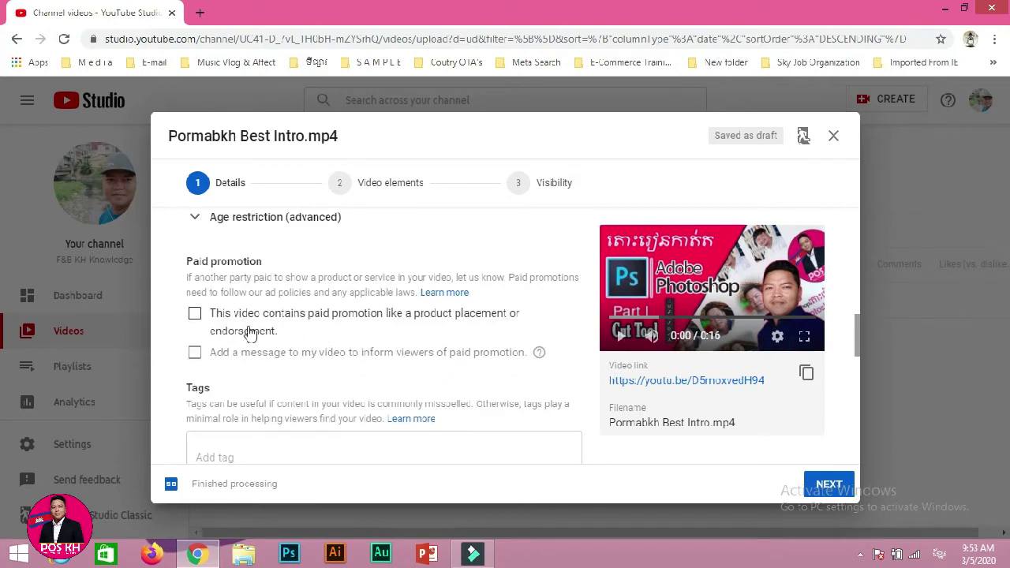
pyautogui.scroll(-1, 333, 355)
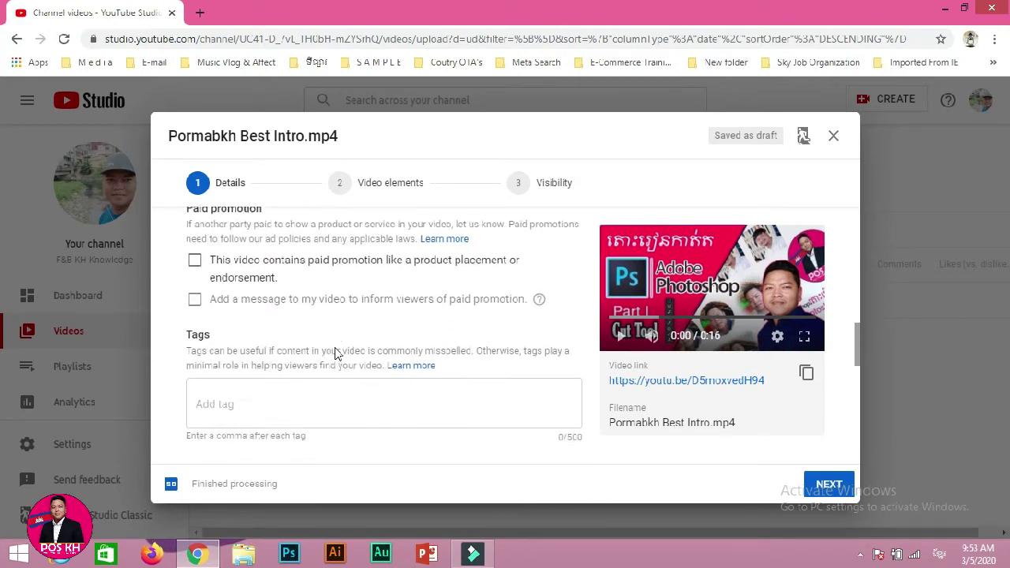
# Step: Add the tags "Learning" and "photoshop" to the video
pyautogui.click(250, 377)
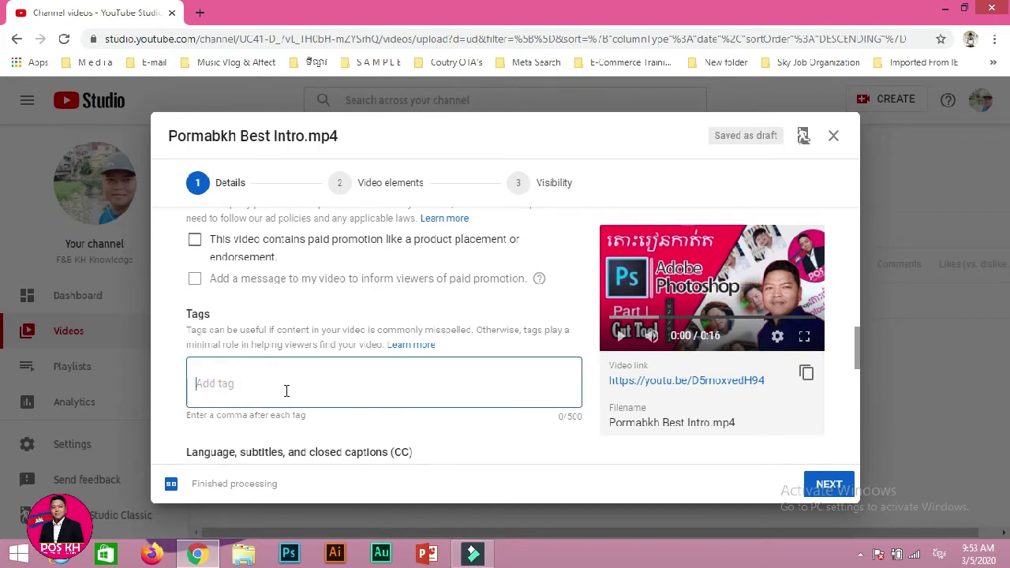
pyautogui.click(210, 383)
pyautogui.write('ក')
pyautogui.press('BackSpace')
pyautogui.write('Learning')
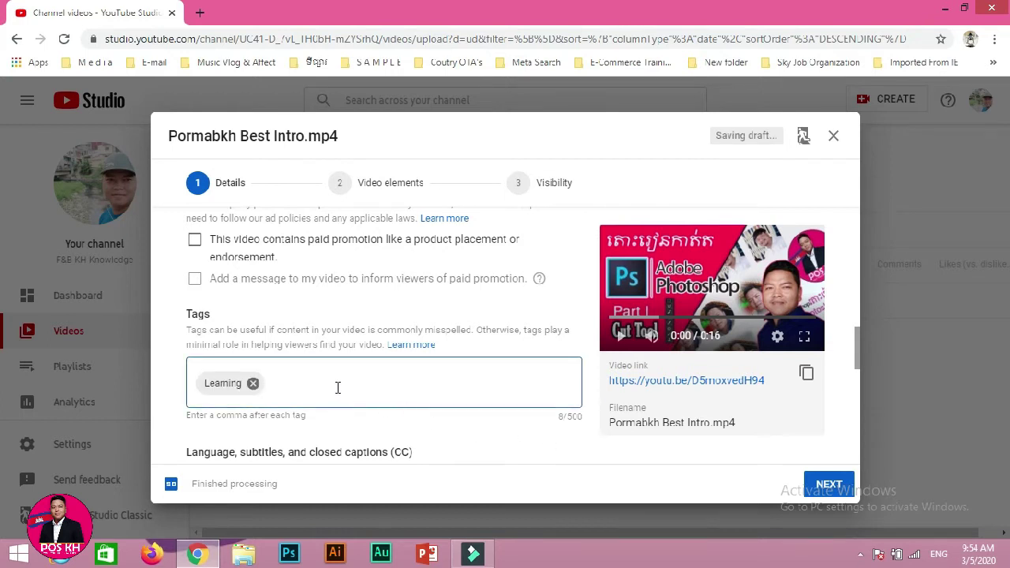
pyautogui.write(',photoshop')
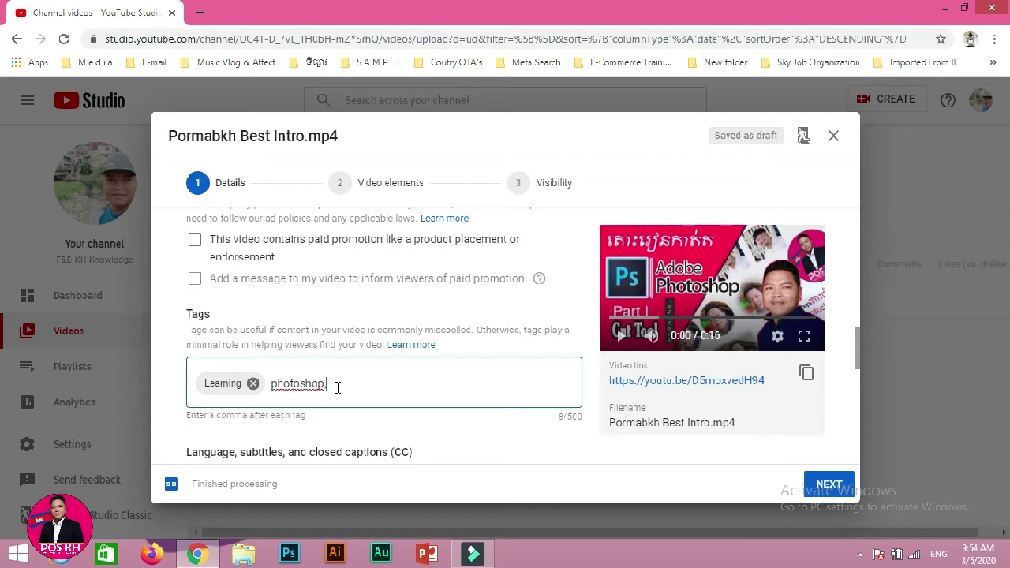
pyautogui.write(',')
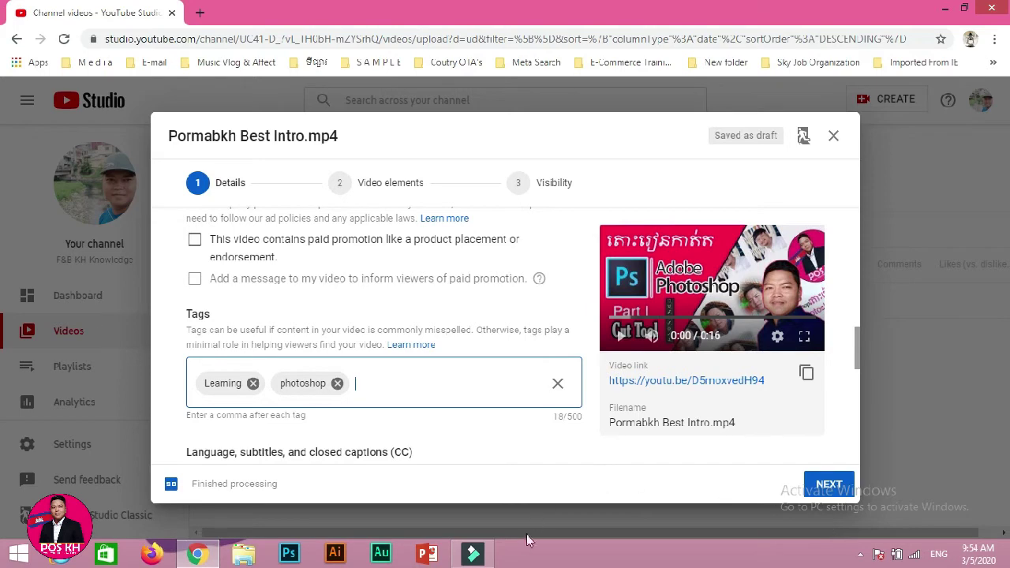
pyautogui.click(481, 559)
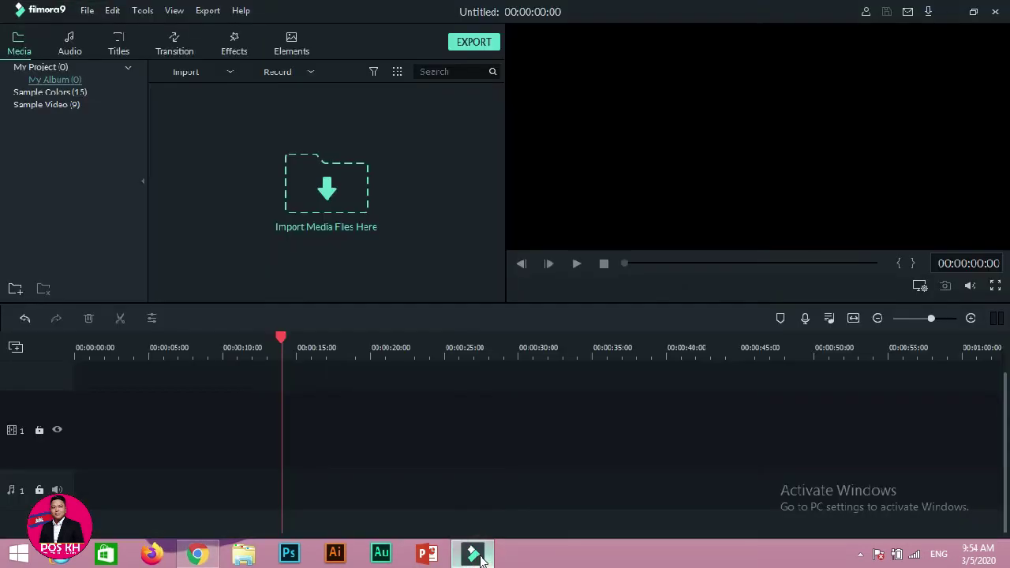
pyautogui.click(477, 556)
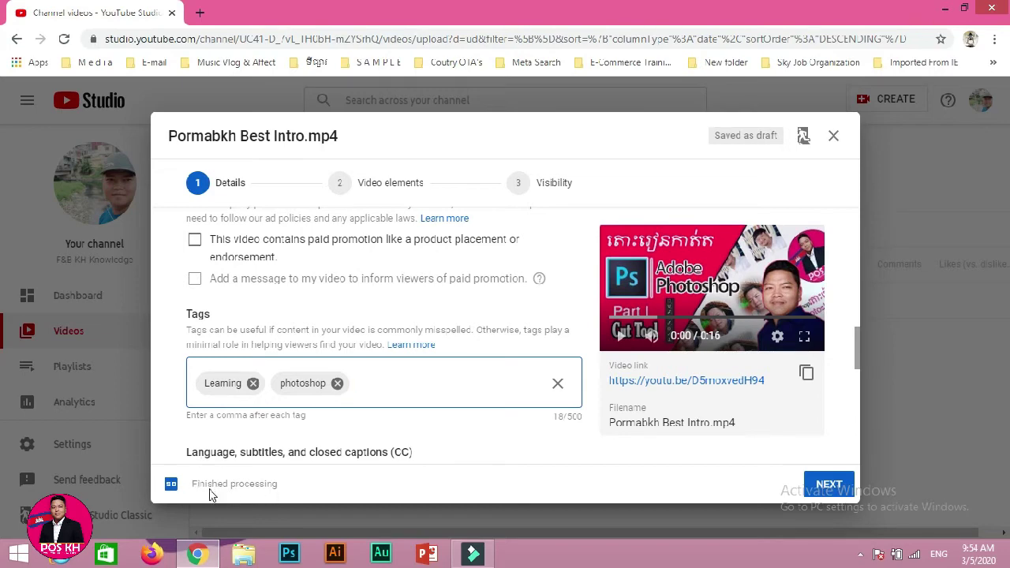
pyautogui.scroll(3, 375, 292)
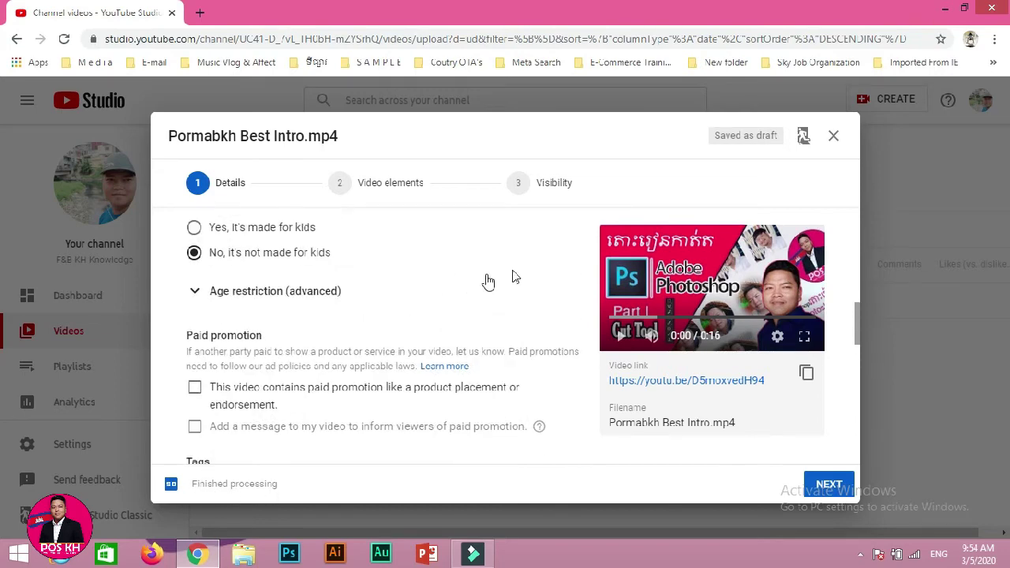
pyautogui.scroll(-3, 514, 277)
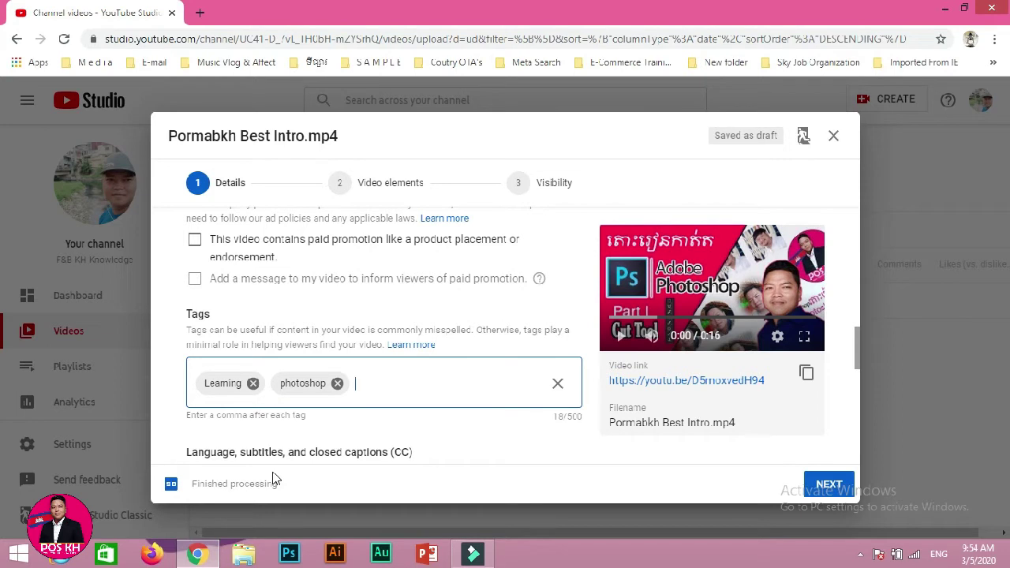
# Step: Set the video language to English
pyautogui.scroll(-3, 475, 307)
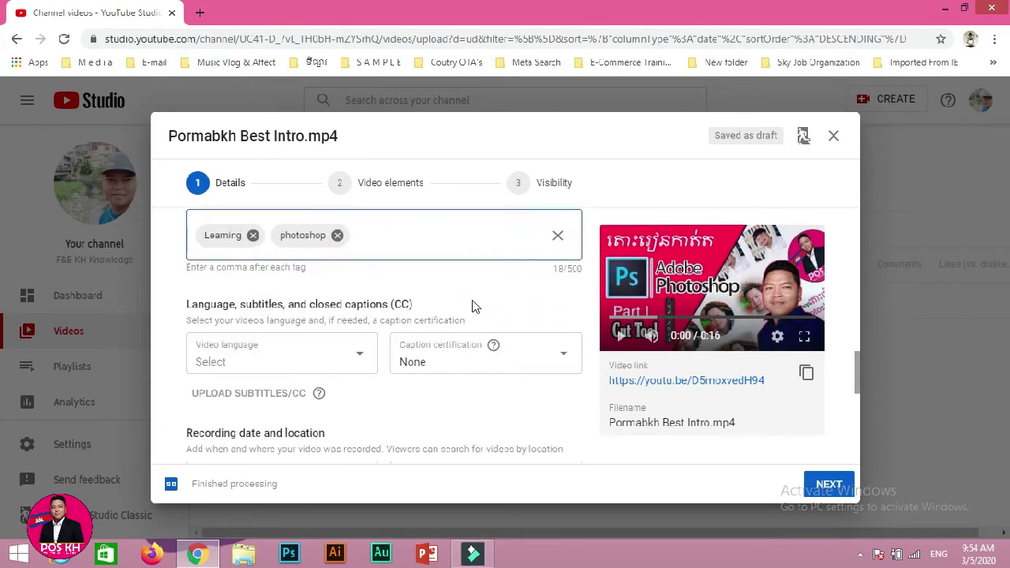
pyautogui.click(385, 228)
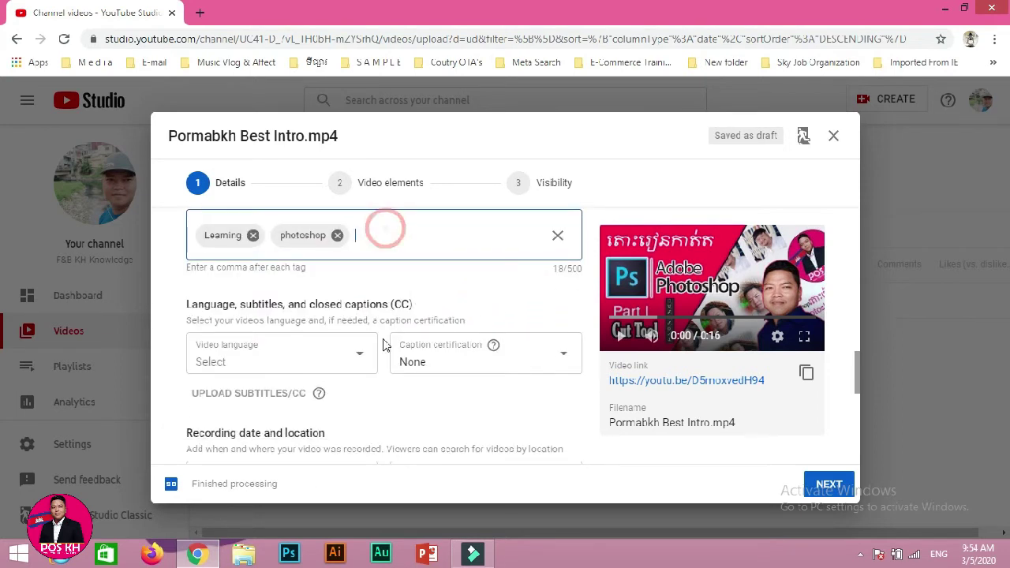
pyautogui.click(363, 360)
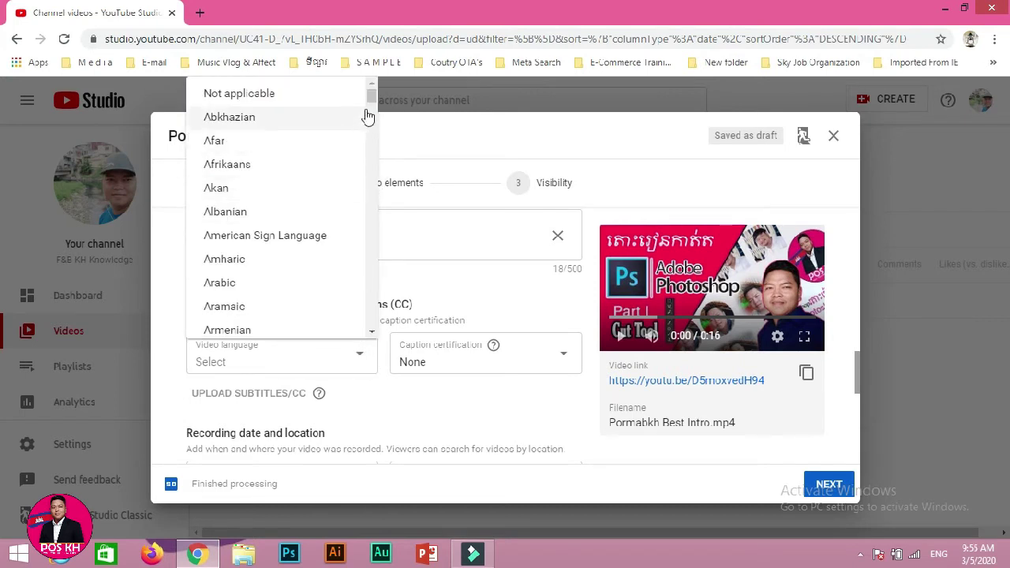
pyautogui.moveTo(371, 96); pyautogui.dragTo(373, 130)
pyautogui.scroll(-7, 371, 130)
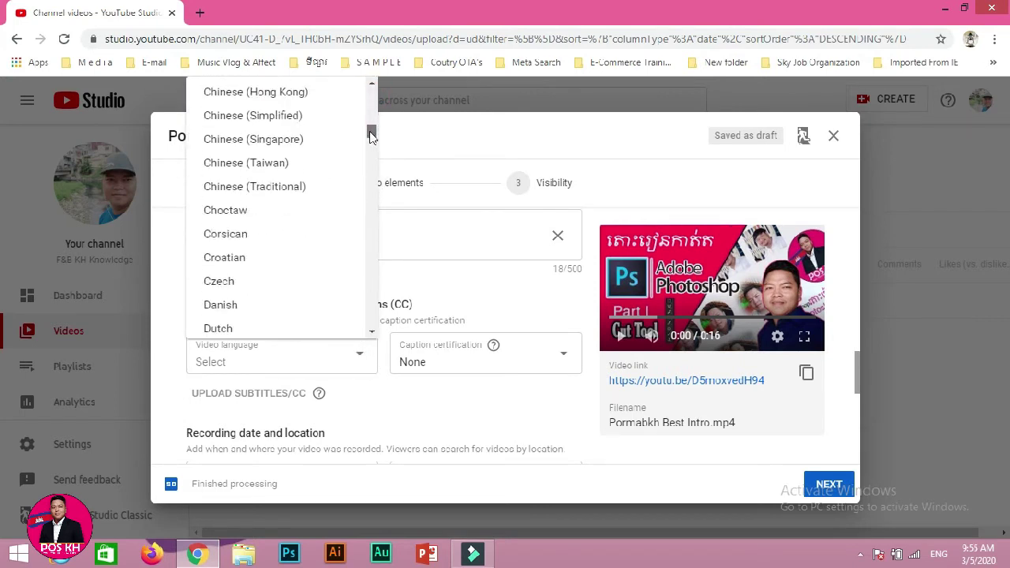
pyautogui.click(239, 188)
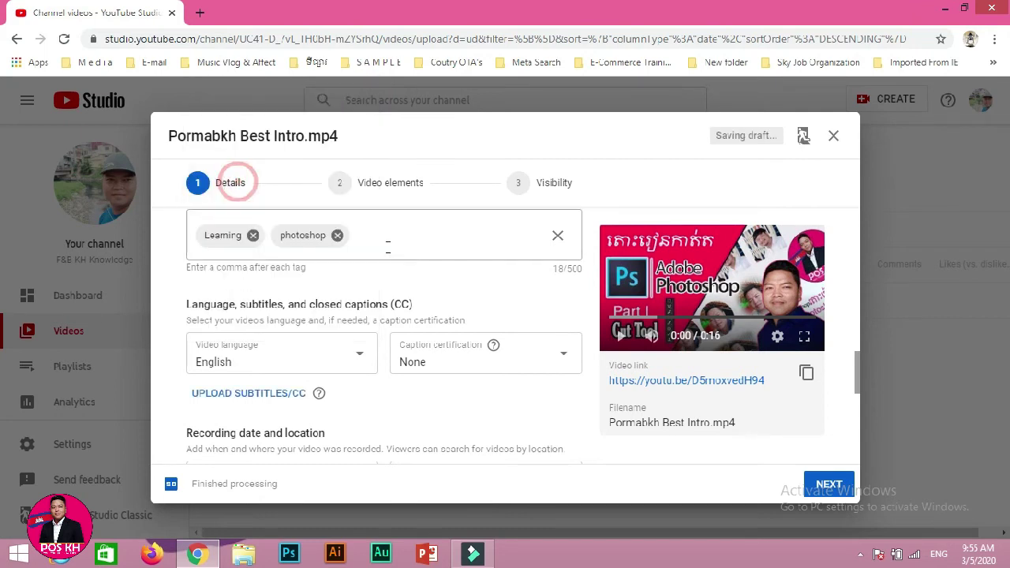
# Step: Try the Creative Commons - Attribution license for the video and return it to Standard YouTube License
pyautogui.scroll(-3, 378, 355)
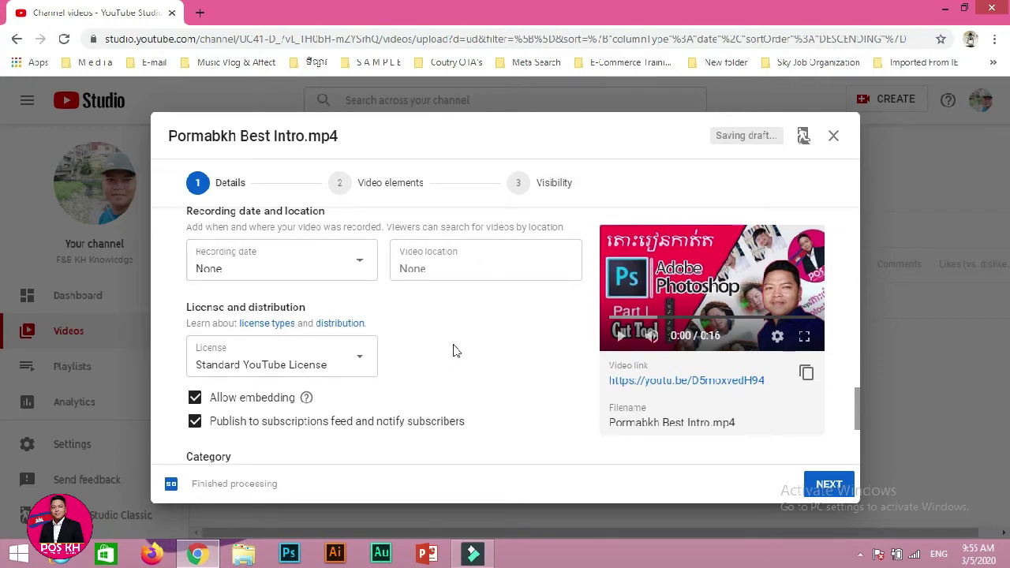
pyautogui.scroll(-1, 455, 350)
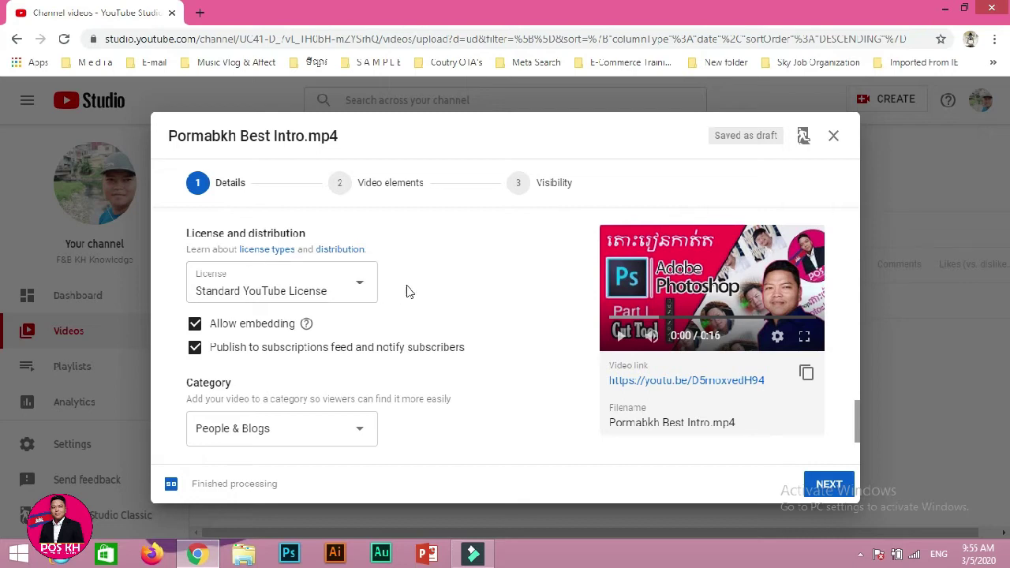
pyautogui.click(361, 280)
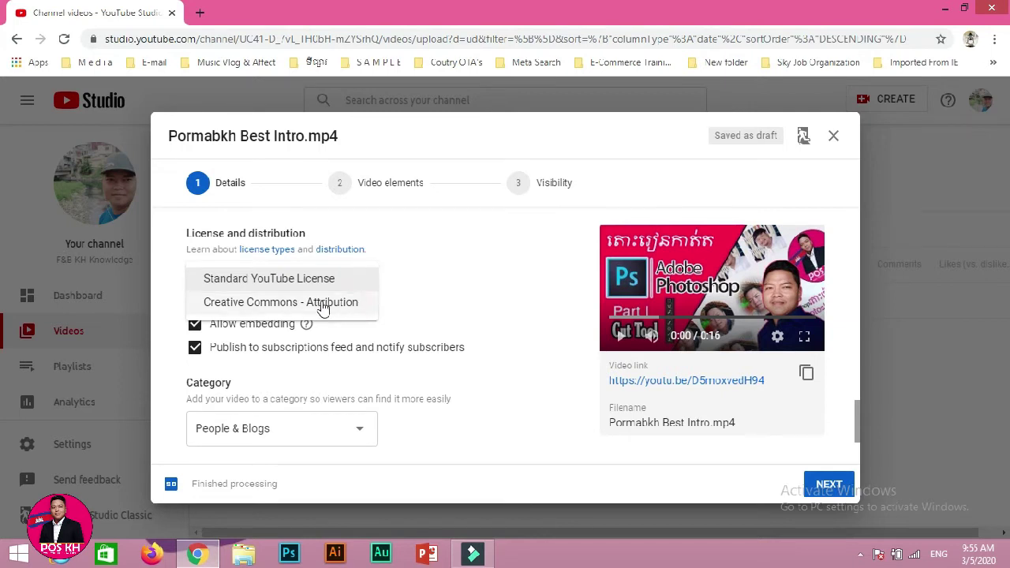
pyautogui.click(282, 303)
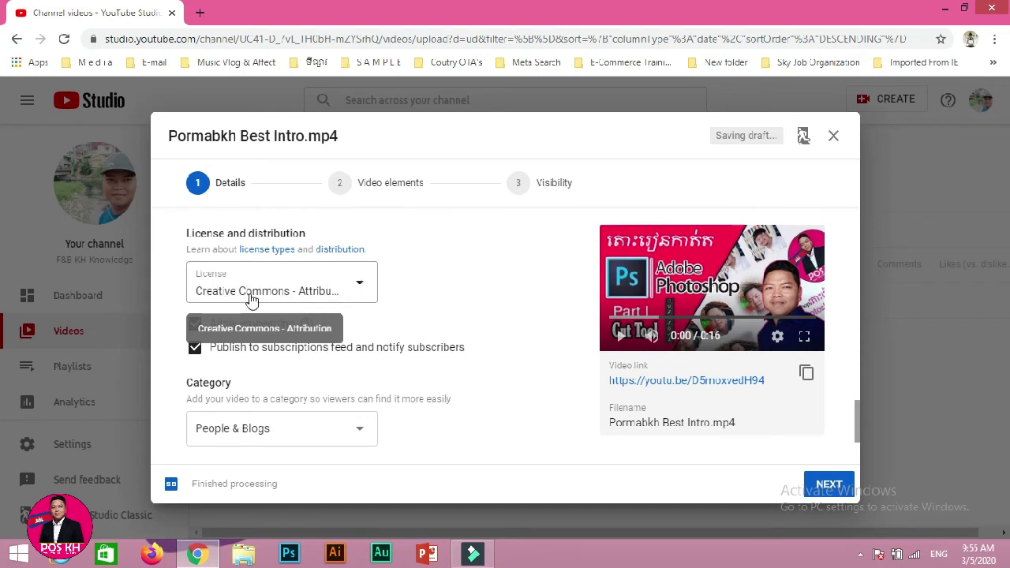
pyautogui.click(345, 286)
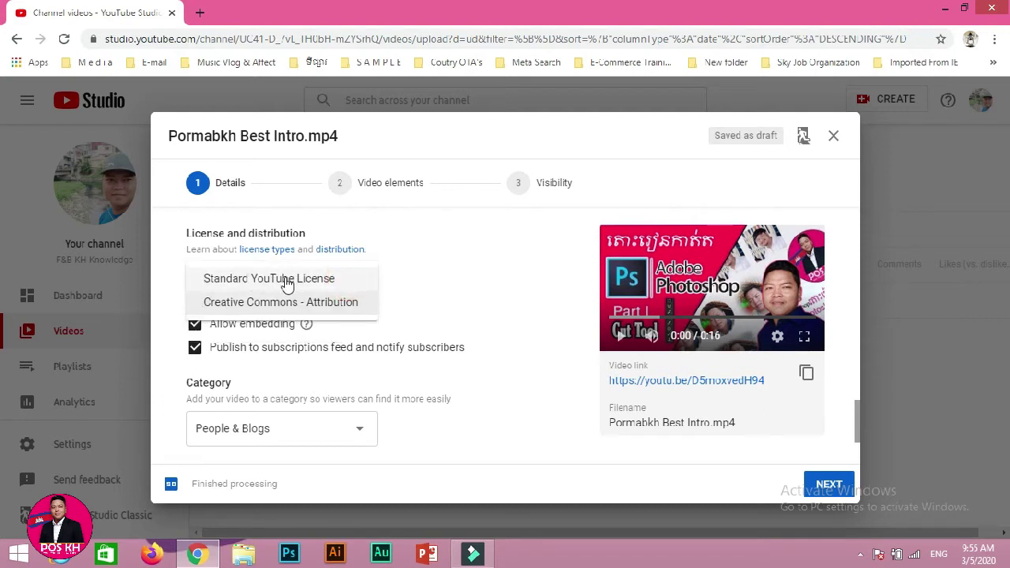
pyautogui.click(286, 285)
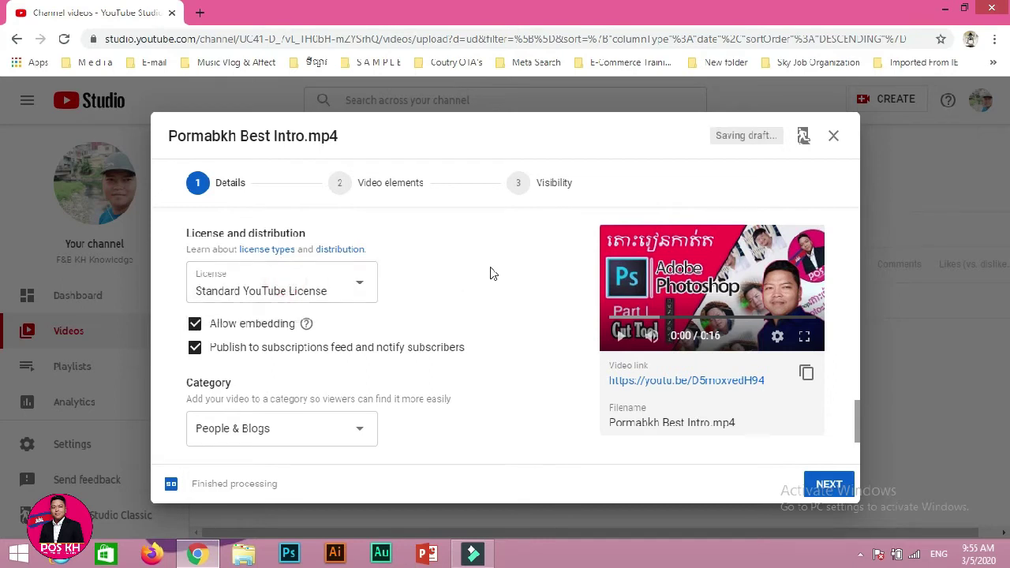
# Step: Examine the available video categories and the comment sorting choices without changing them
pyautogui.scroll(-2, 490, 268)
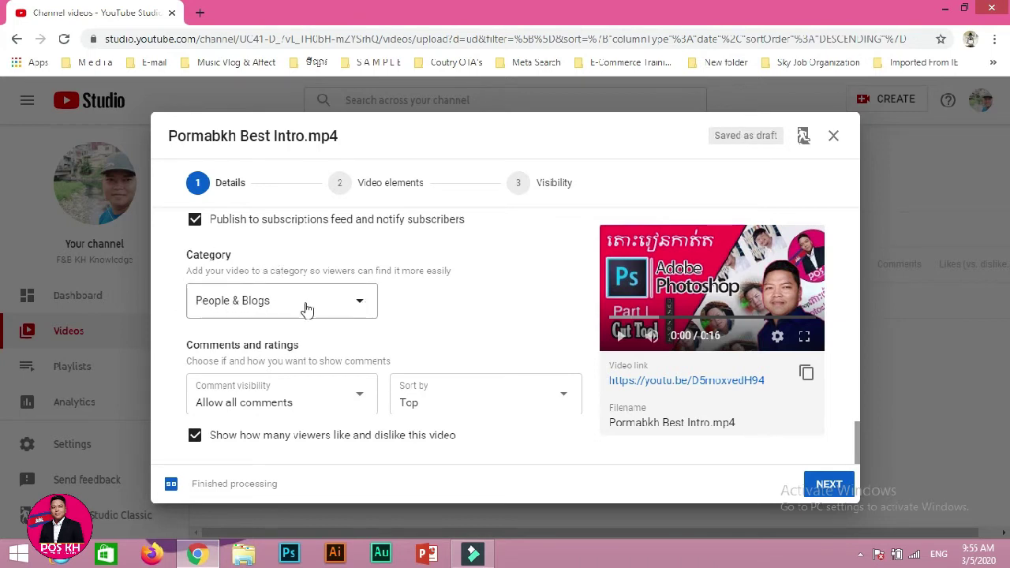
pyautogui.click(357, 307)
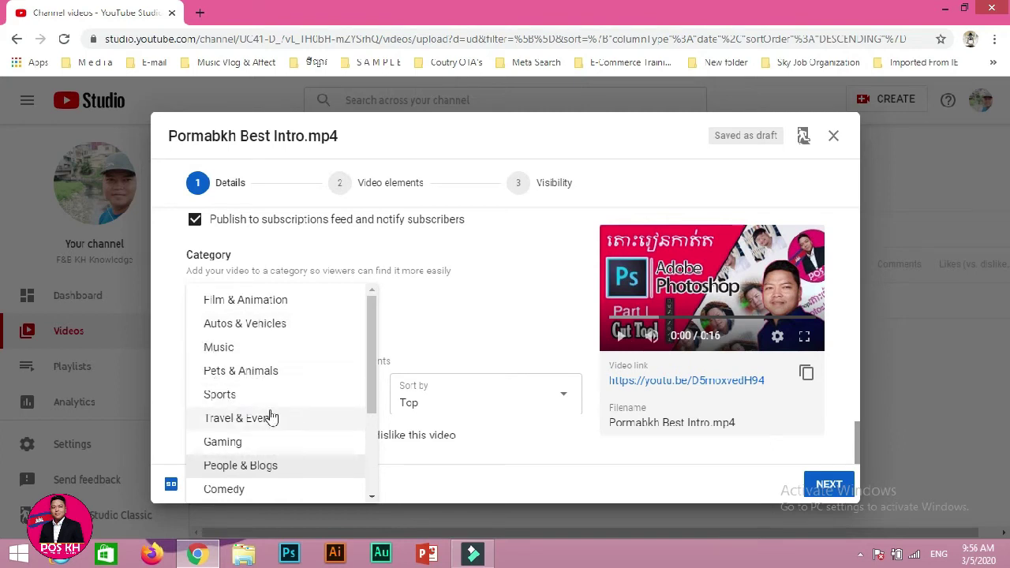
pyautogui.scroll(-3, 373, 339)
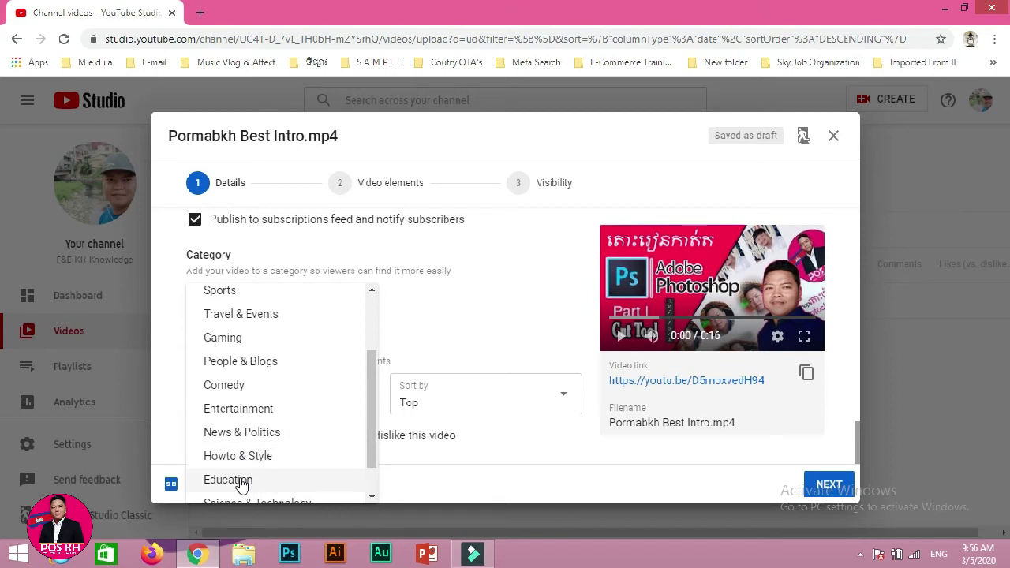
pyautogui.click(372, 371)
pyautogui.click(457, 295)
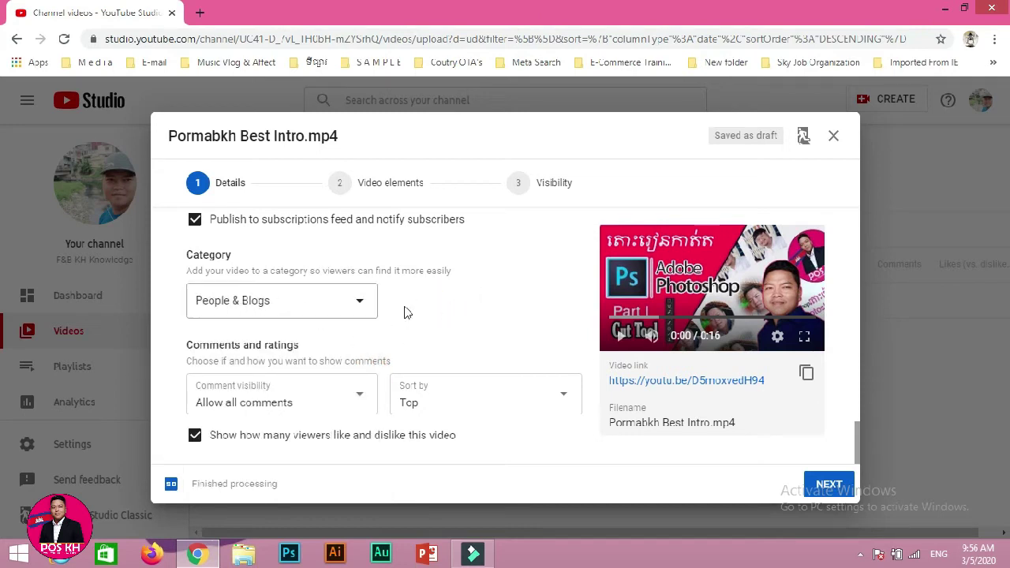
pyautogui.click(564, 396)
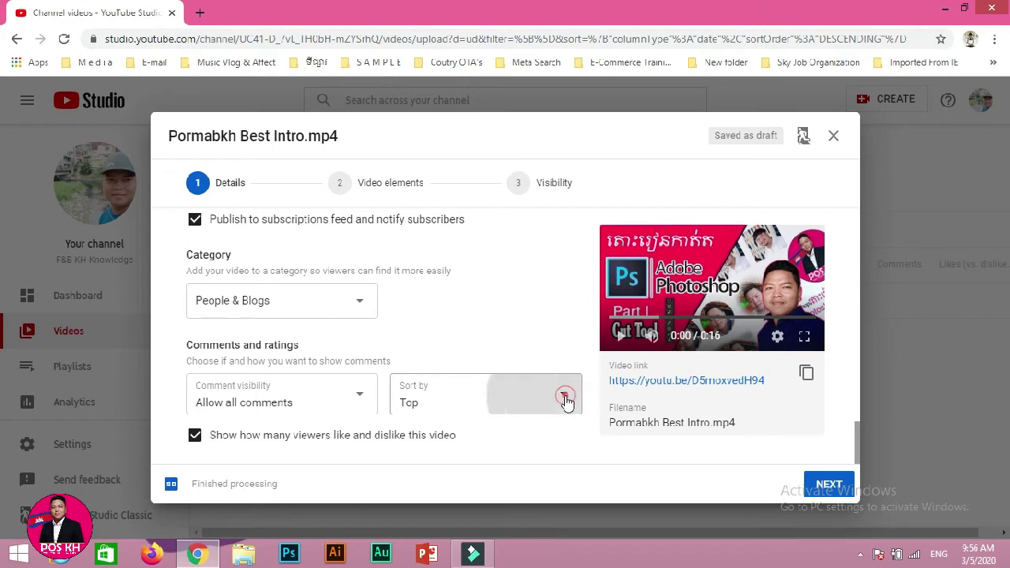
pyautogui.click(469, 395)
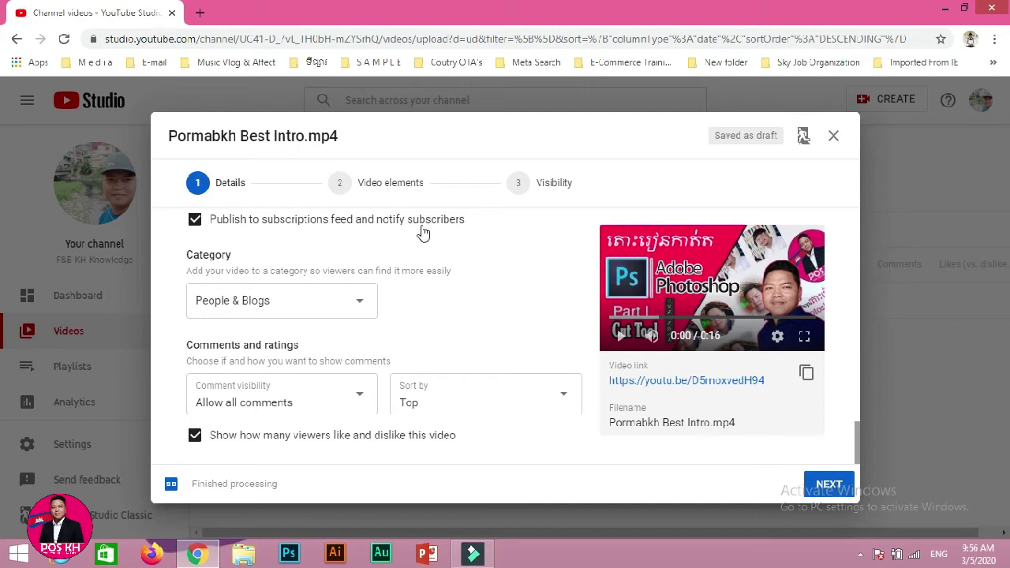
# Step: Proceed past the video elements without adding an end screen or cards, and set the video's visibility to Public
pyautogui.click(834, 484)
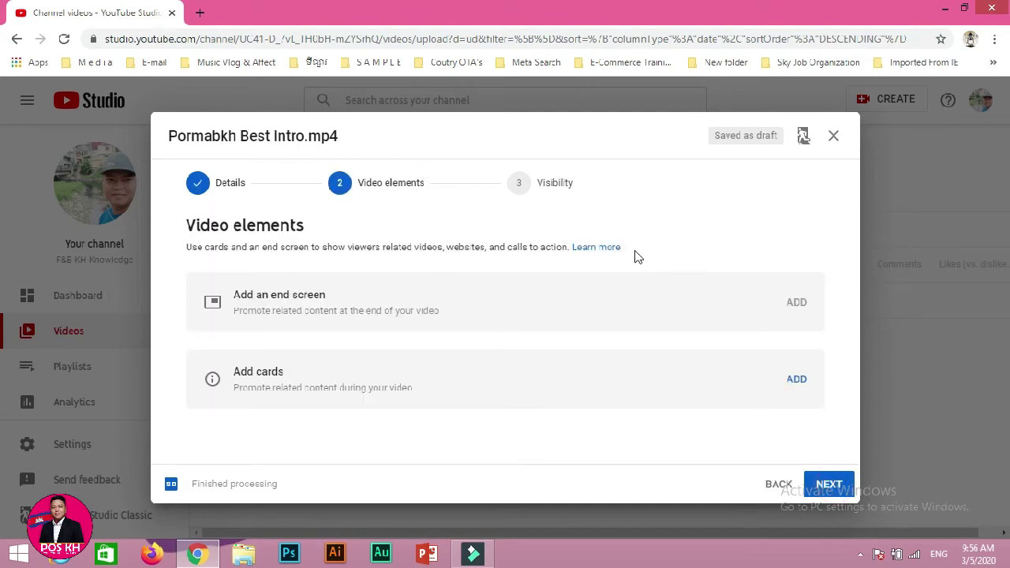
pyautogui.click(796, 302)
pyautogui.click(834, 486)
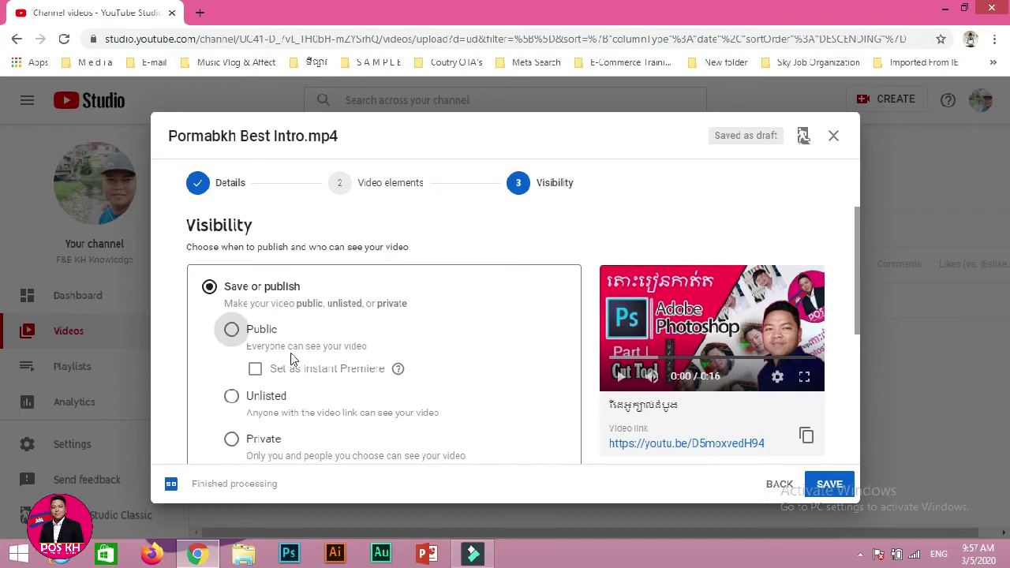
pyautogui.click(232, 330)
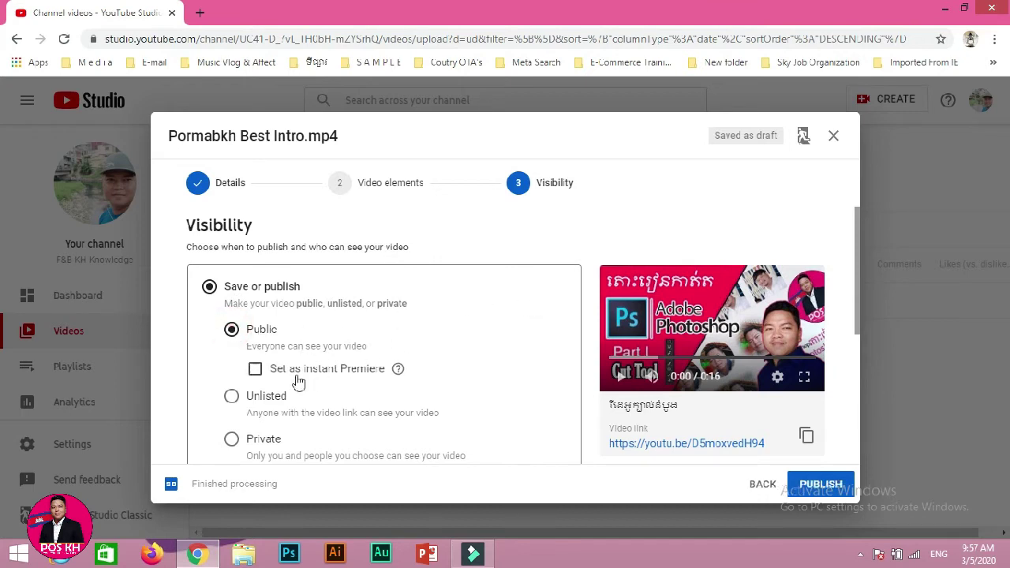
# Step: Try the instant Premiere option for the public video, read its explanation, and turn the option off again
pyautogui.click(255, 369)
pyautogui.moveTo(397, 369)
pyautogui.scroll(-1, 397, 379)
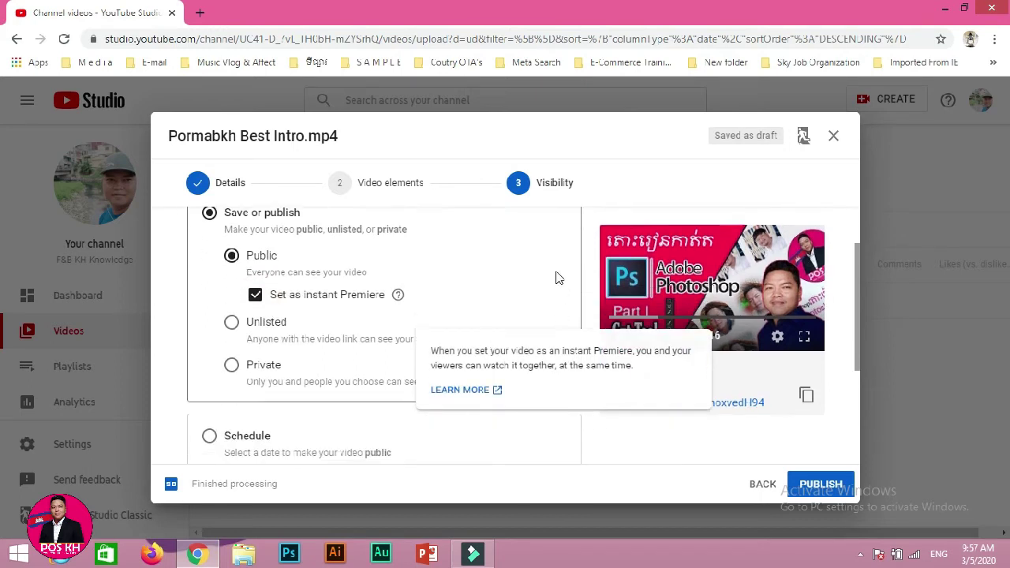
pyautogui.click(255, 296)
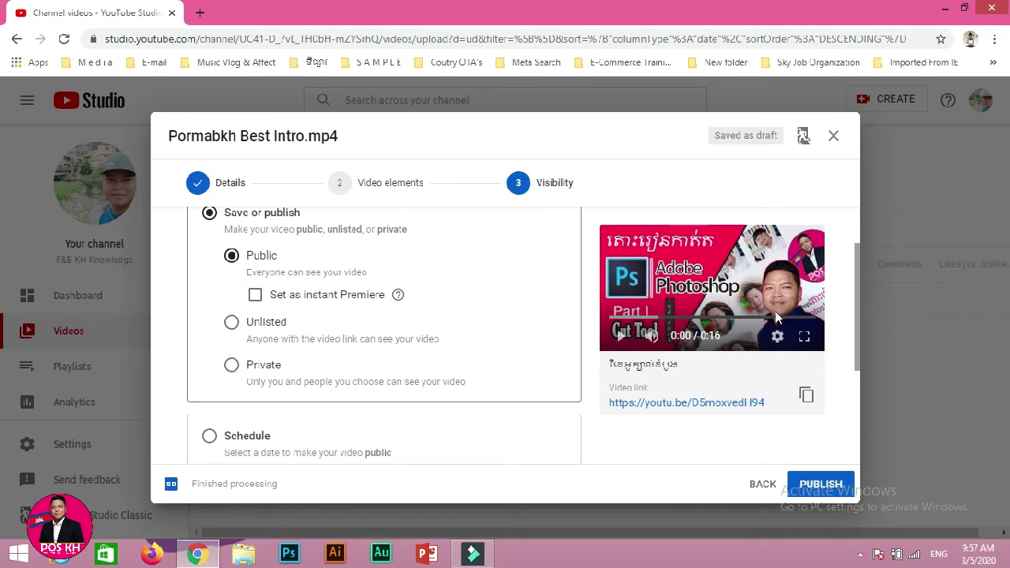
# Step: Publish the video as Public, copy its share link, and dismiss the publication summary
pyautogui.click(827, 486)
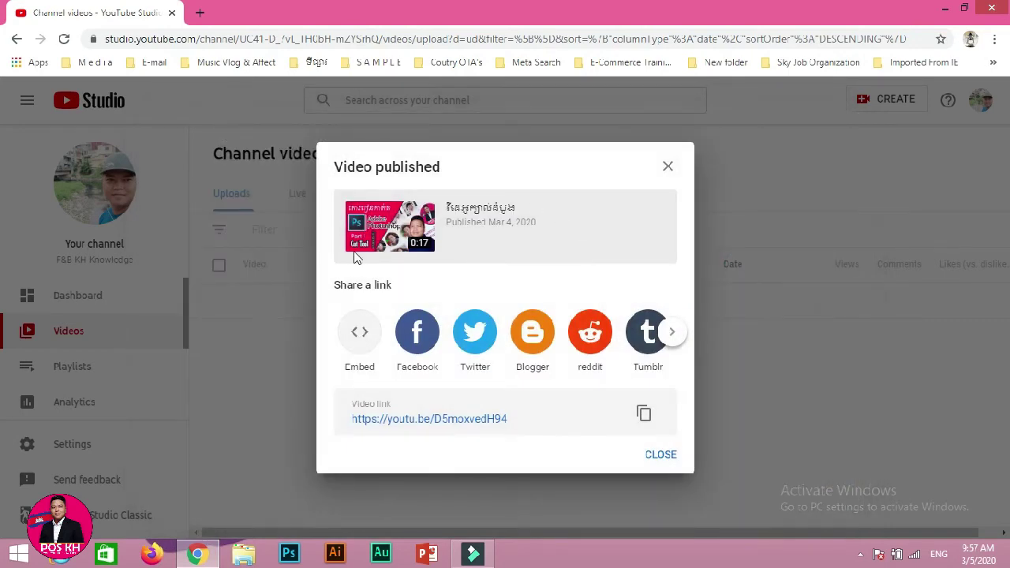
pyautogui.click(509, 159)
pyautogui.click(644, 414)
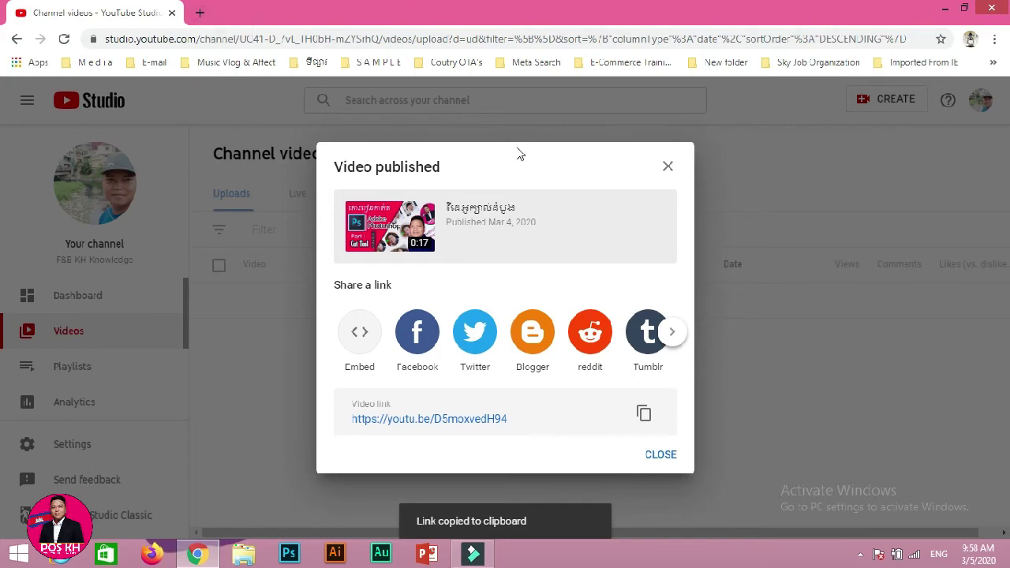
pyautogui.click(660, 456)
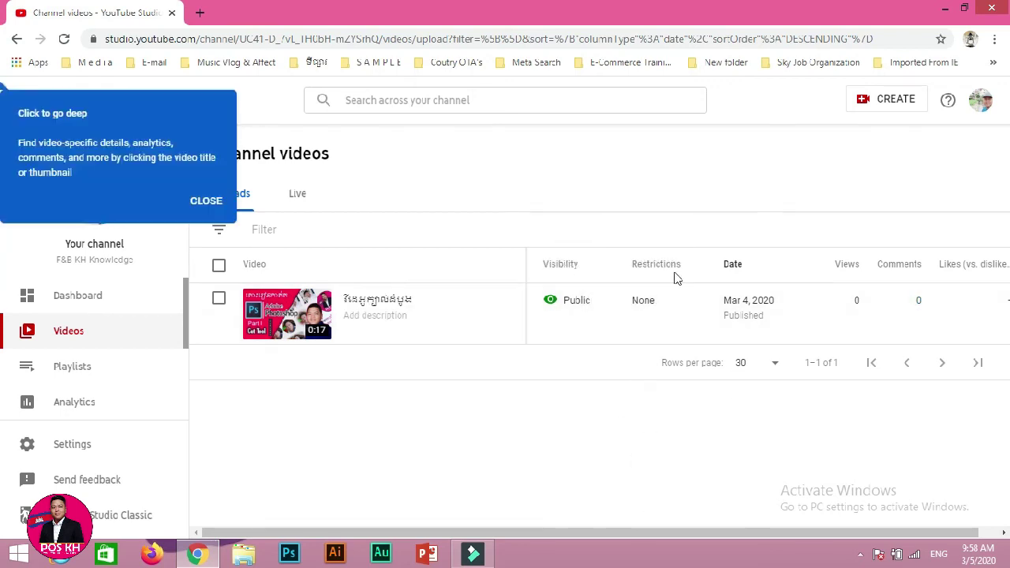
# Step: Examine the uploaded video's restrictions, comments and likes columns in the channel's video list, and dismiss the introductory tip
pyautogui.moveTo(675, 265)
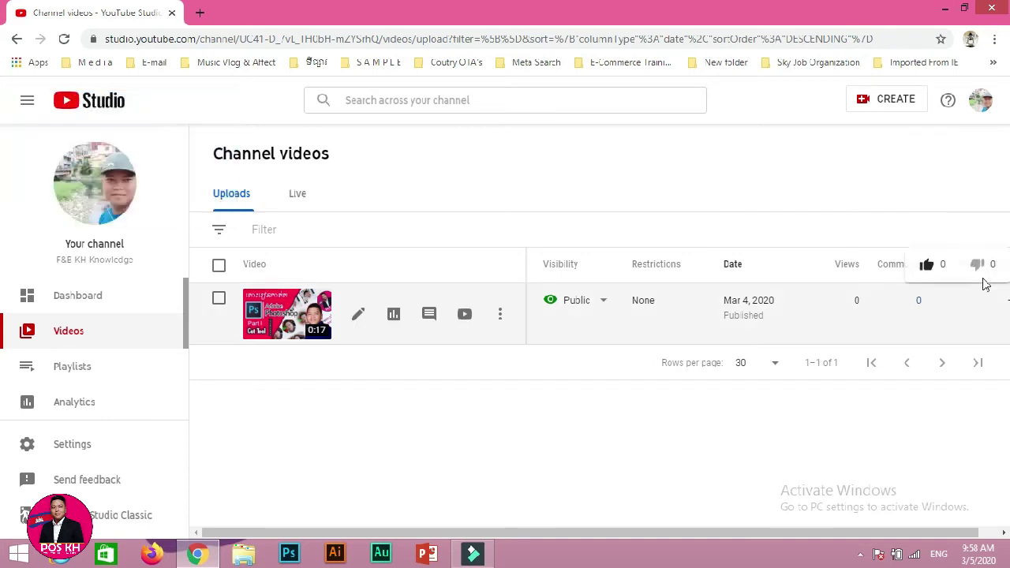
pyautogui.moveTo(939, 537); pyautogui.dragTo(944, 533)
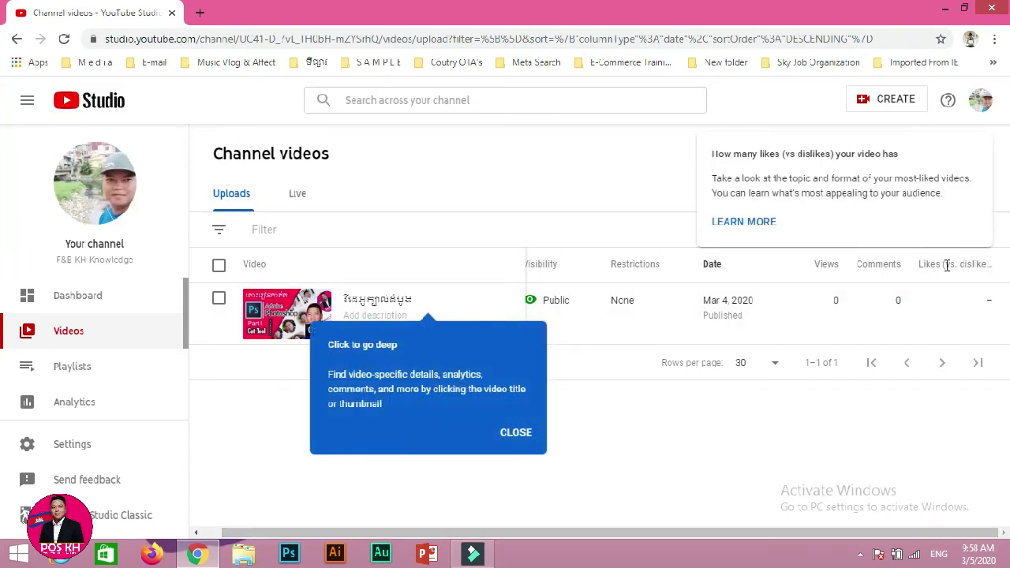
pyautogui.click(243, 417)
pyautogui.click(513, 432)
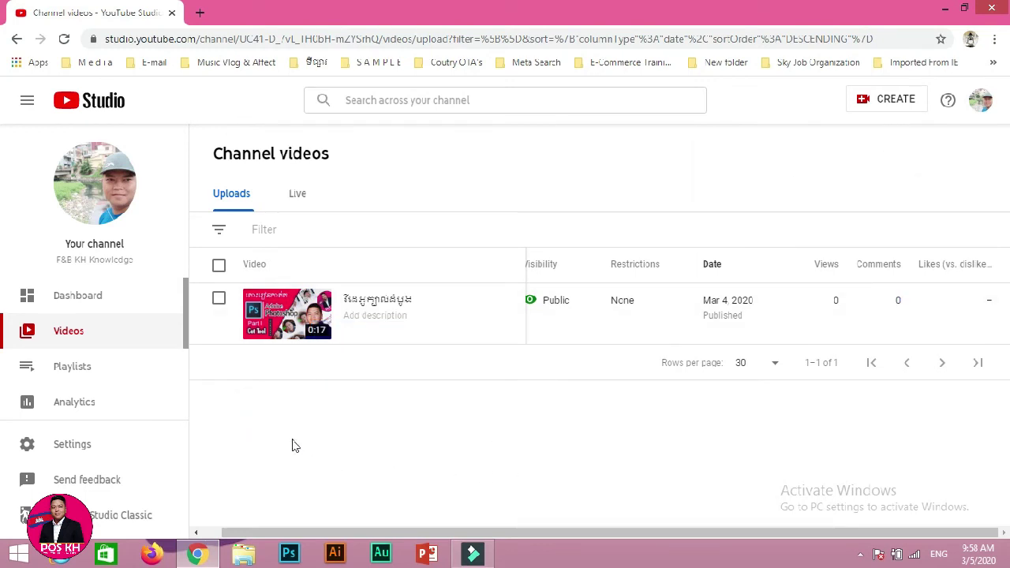
# Step: Try selecting the uploaded video in the list for bulk actions and clear the selection
pyautogui.moveTo(237, 315)
pyautogui.click(220, 302)
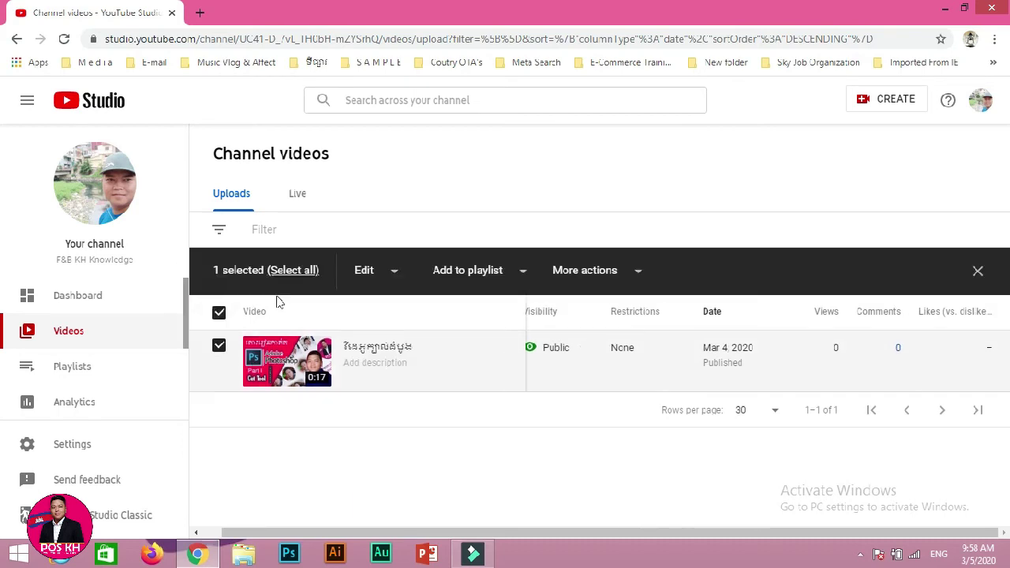
pyautogui.click(220, 315)
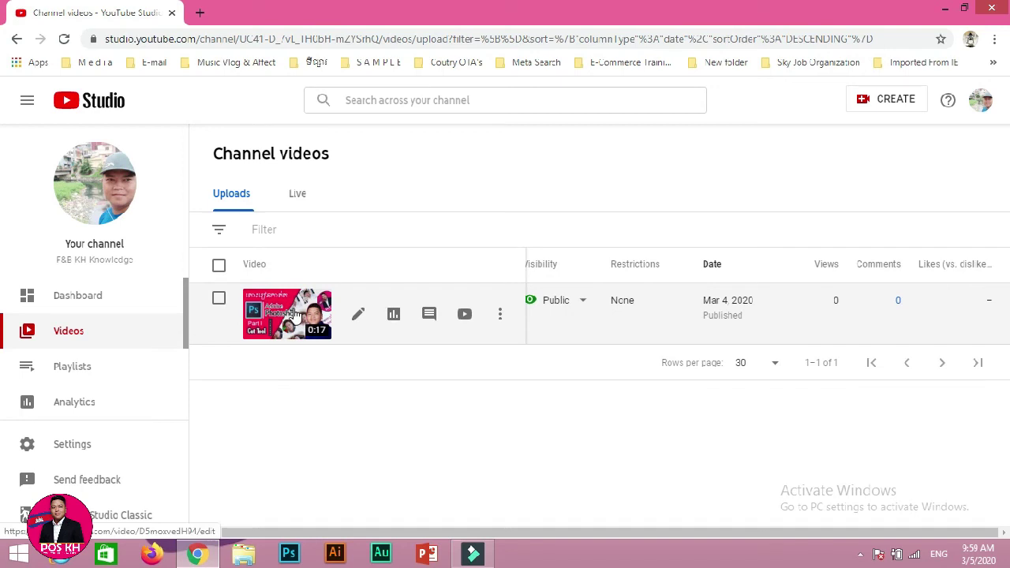
# Step: Open the published video's details for editing and place the cursor in its empty description
pyautogui.click(292, 314)
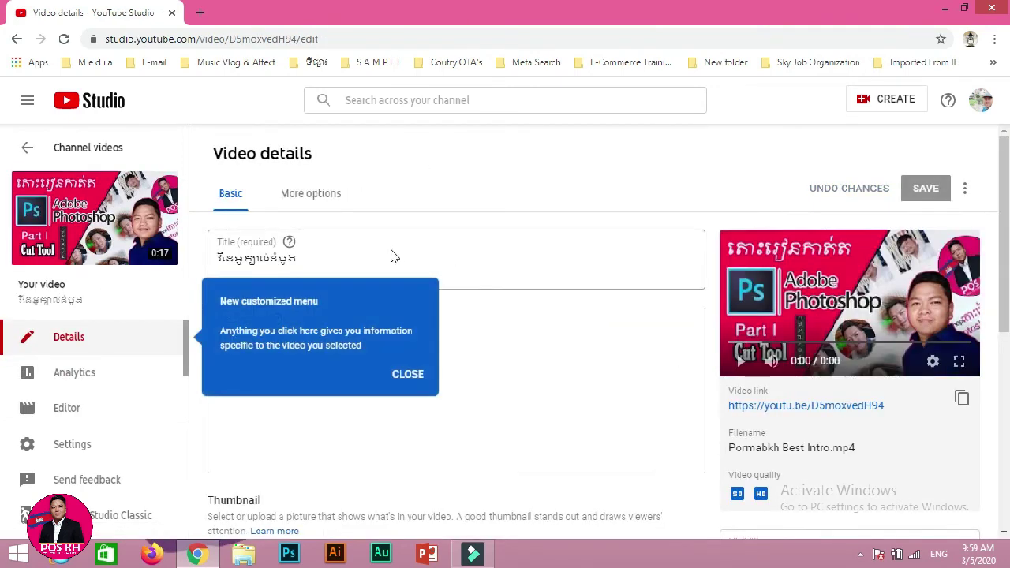
pyautogui.click(410, 375)
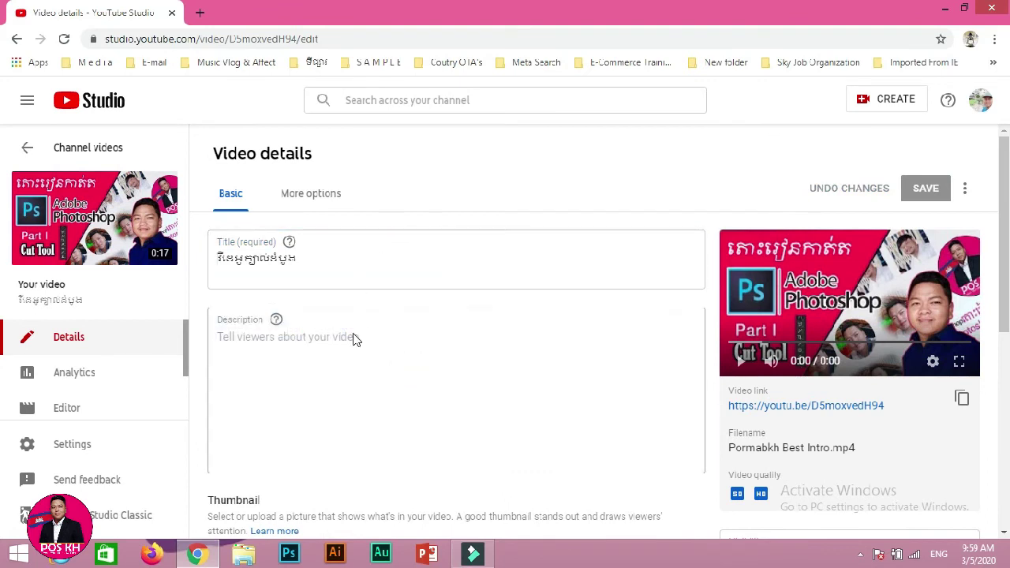
pyautogui.click(237, 336)
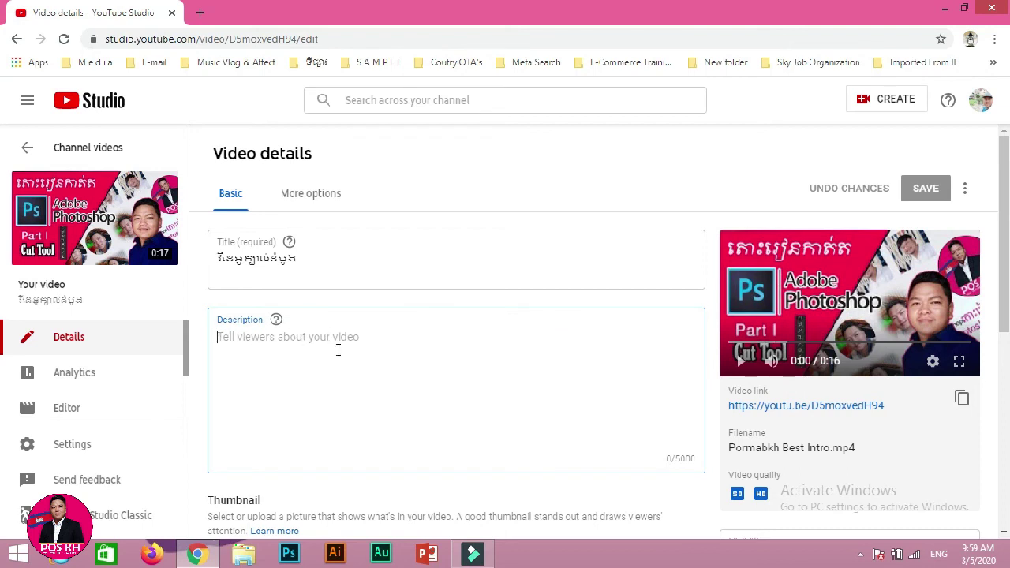
pyautogui.click(227, 338)
# Step: Open the Por Mab KH YouTube channel in a new browser tab and bring up the account options
pyautogui.click(200, 13)
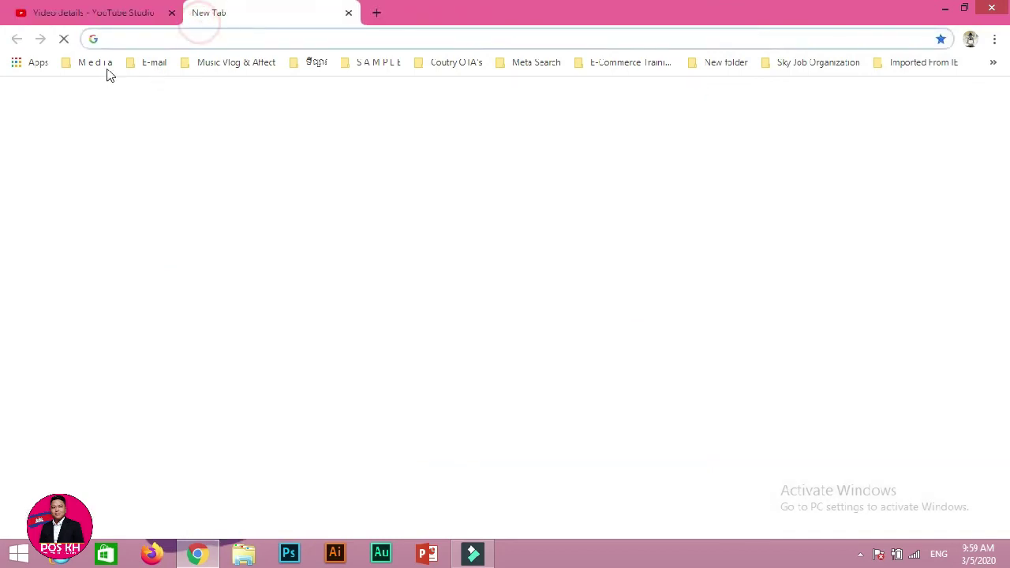
pyautogui.click(98, 62)
pyautogui.click(130, 93)
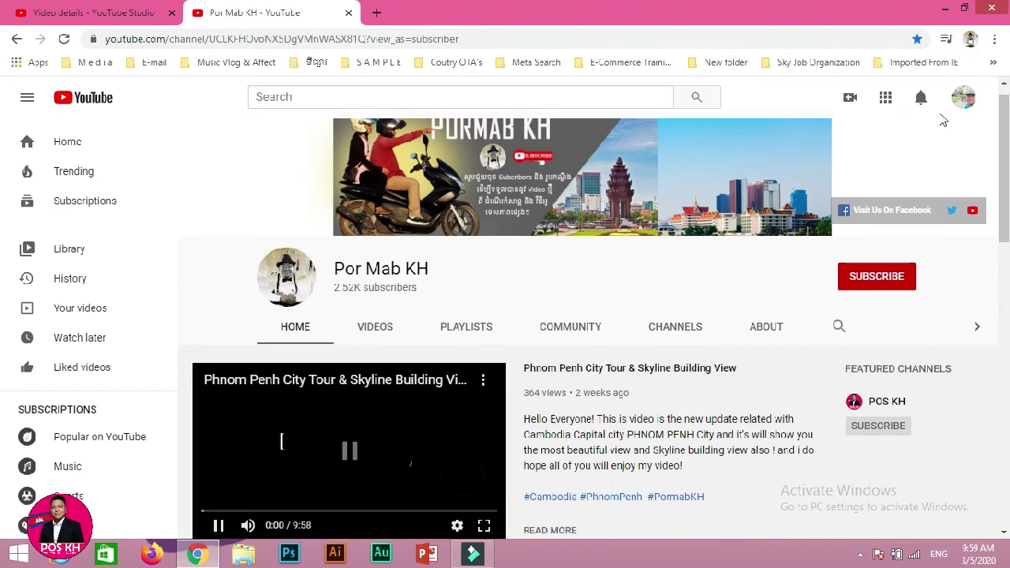
pyautogui.click(968, 103)
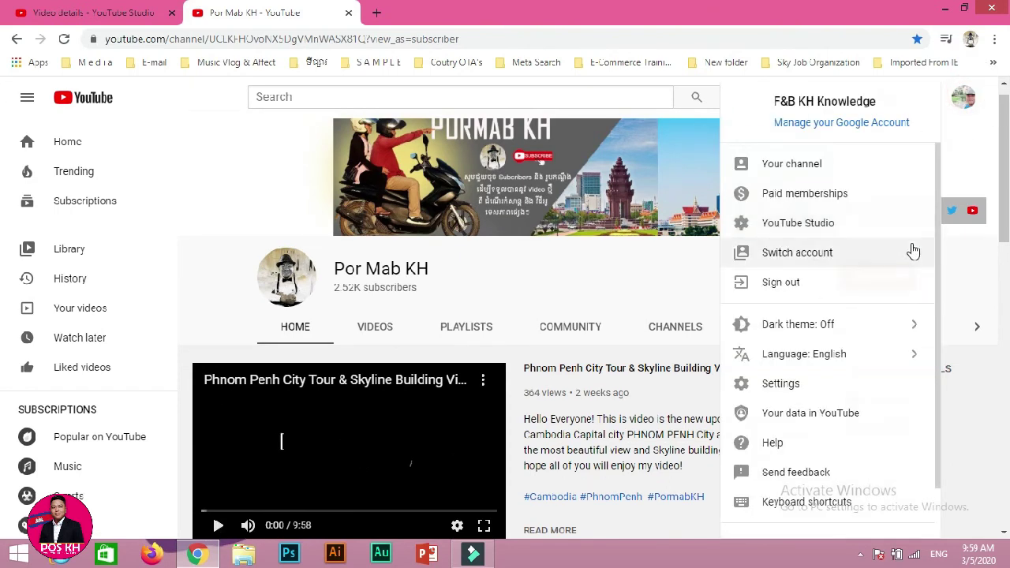